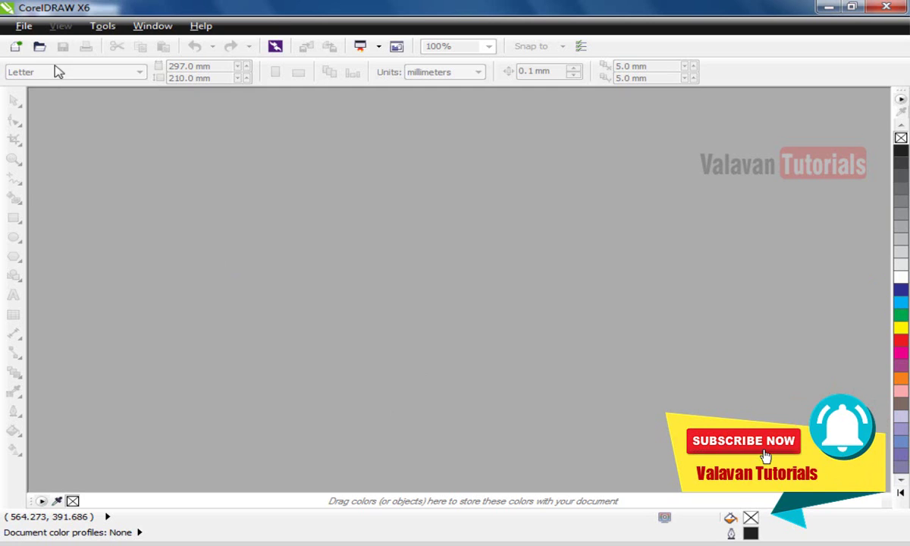
# - Start a new document at A3 size with inches as the unit
pyautogui.click(23, 26)
pyautogui.click(37, 44)
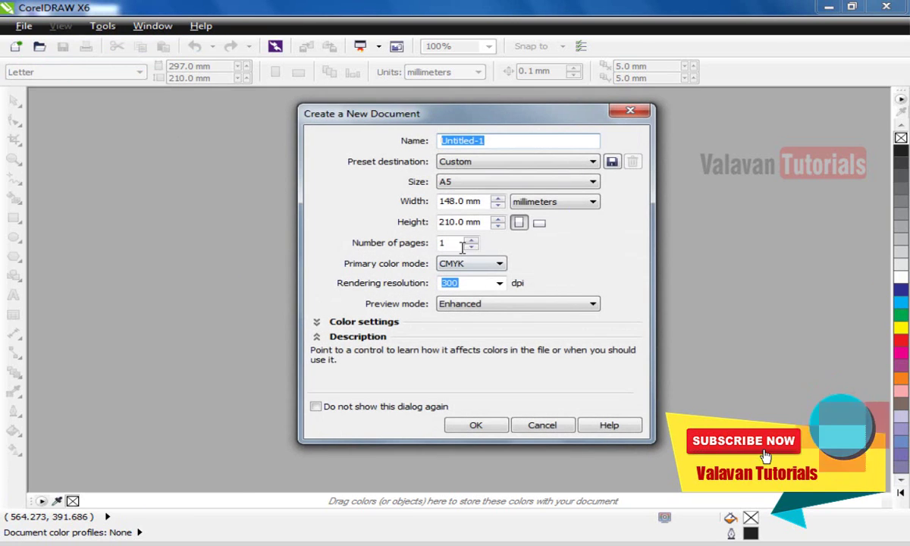
pyautogui.click(541, 186)
pyautogui.click(488, 502)
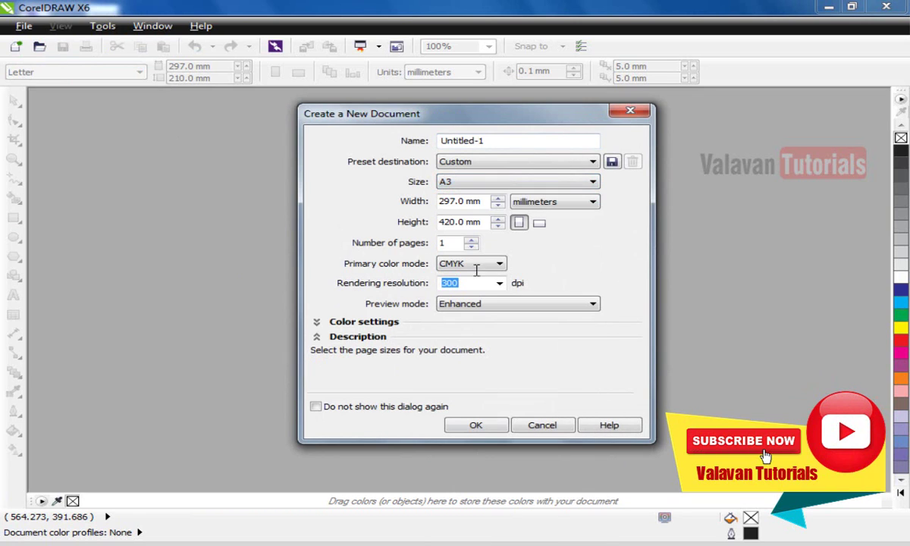
pyautogui.click(539, 205)
pyautogui.click(544, 216)
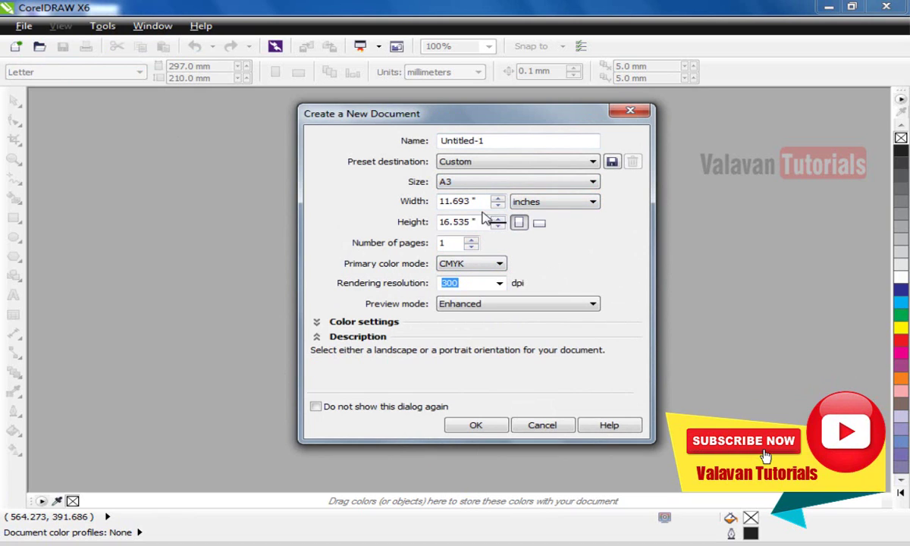
# - Set the page width to 12 inches and height to 18 inches, and create the document
pyautogui.hotkey('shift', 'Tab')
pyautogui.write('12')
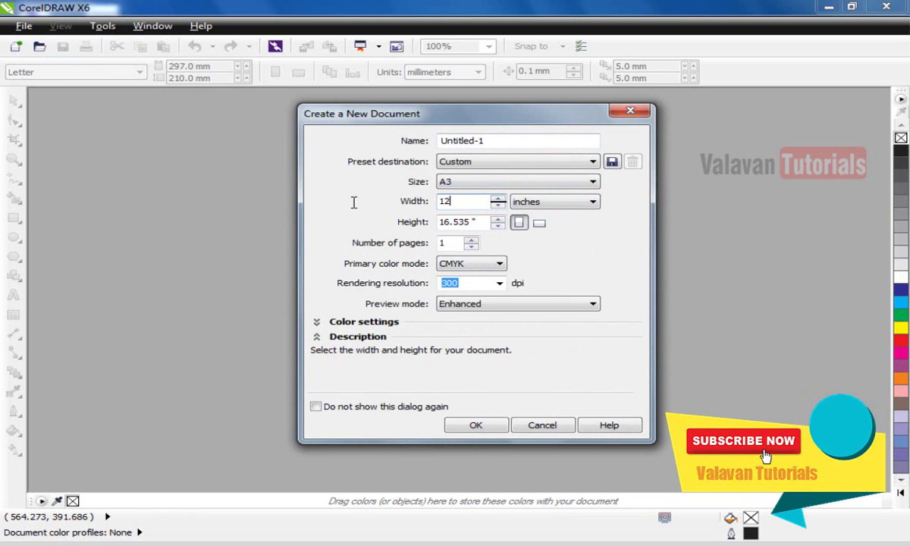
pyautogui.press('Tab')
pyautogui.write('18')
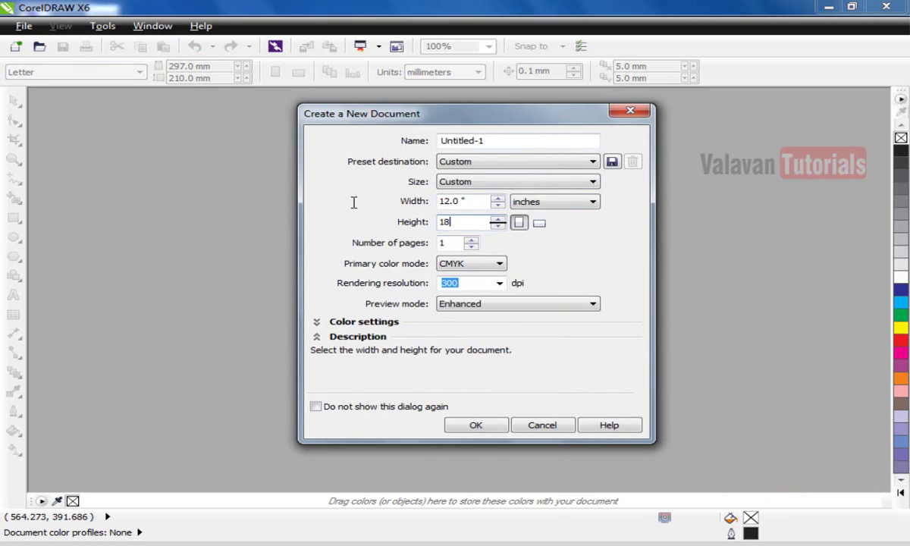
pyautogui.press('Return')
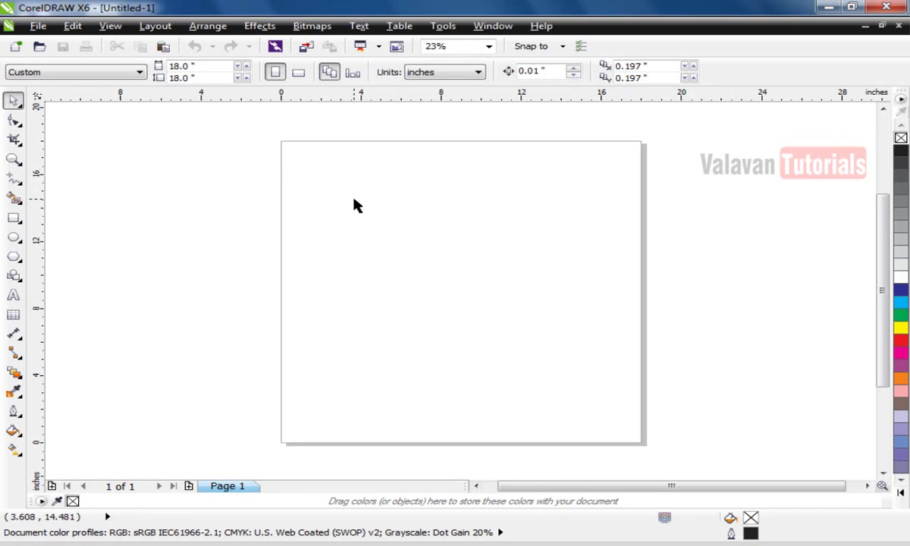
# - Correct the page height to 12 inches and switch the page to portrait orientation
pyautogui.click(221, 75)
pyautogui.write('12')
pyautogui.press('Return')
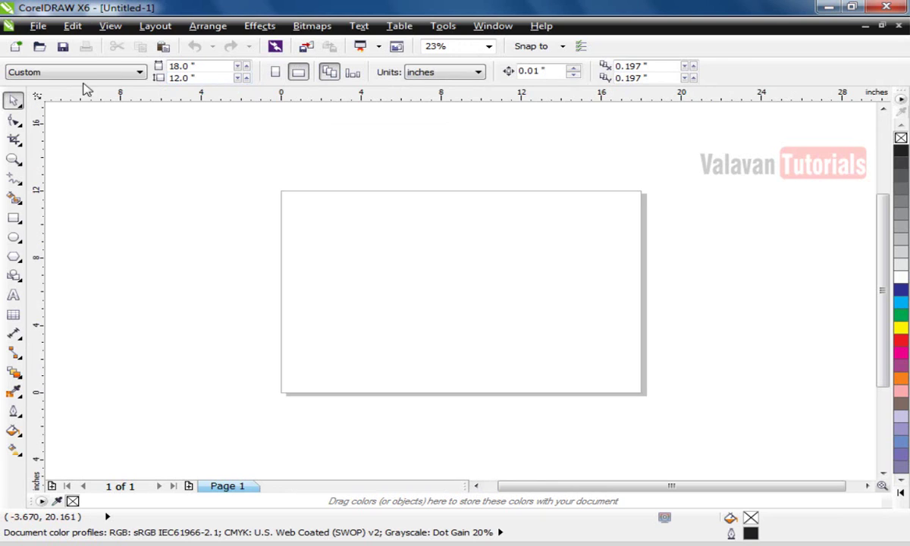
pyautogui.click(278, 73)
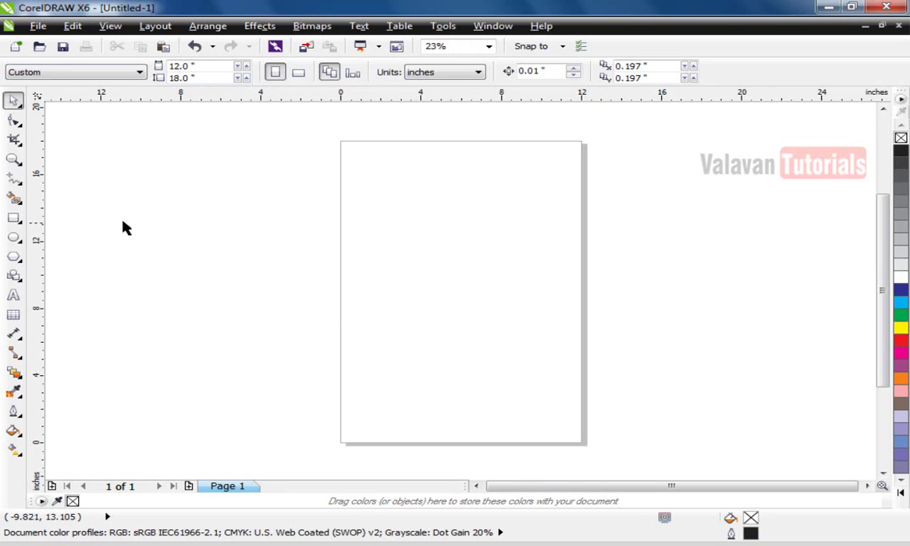
# - Draw a rectangle on the empty area beside the page and size it to 3.6 by 2.1 inches
pyautogui.click(13, 218)
pyautogui.moveTo(169, 202); pyautogui.dragTo(226, 232)
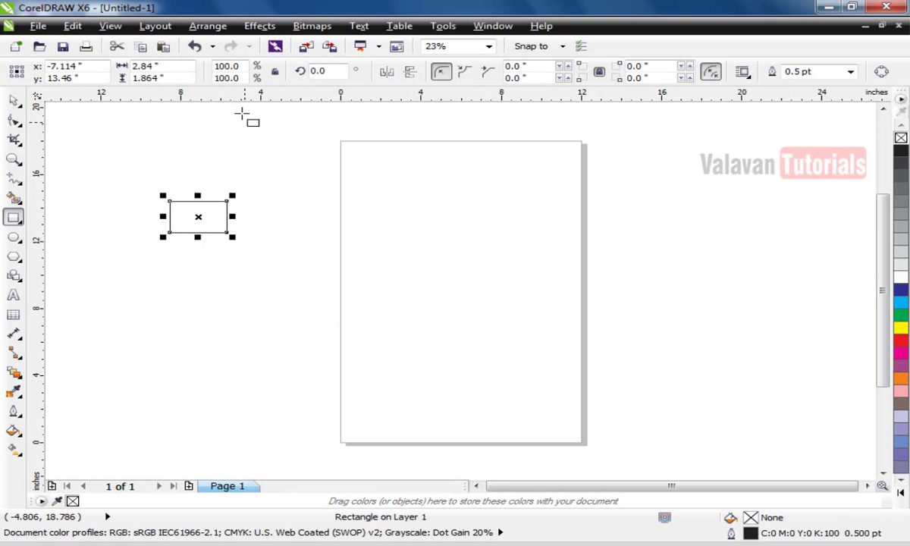
pyautogui.click(191, 68)
pyautogui.write('3.6')
pyautogui.press('Tab')
pyautogui.write('2')
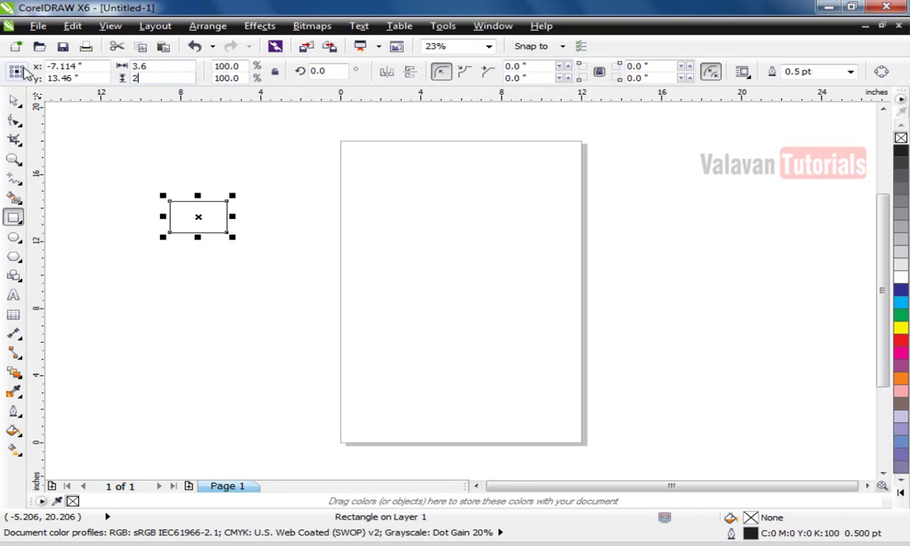
pyautogui.write('.1')
pyautogui.press('Return')
pyautogui.press('space')
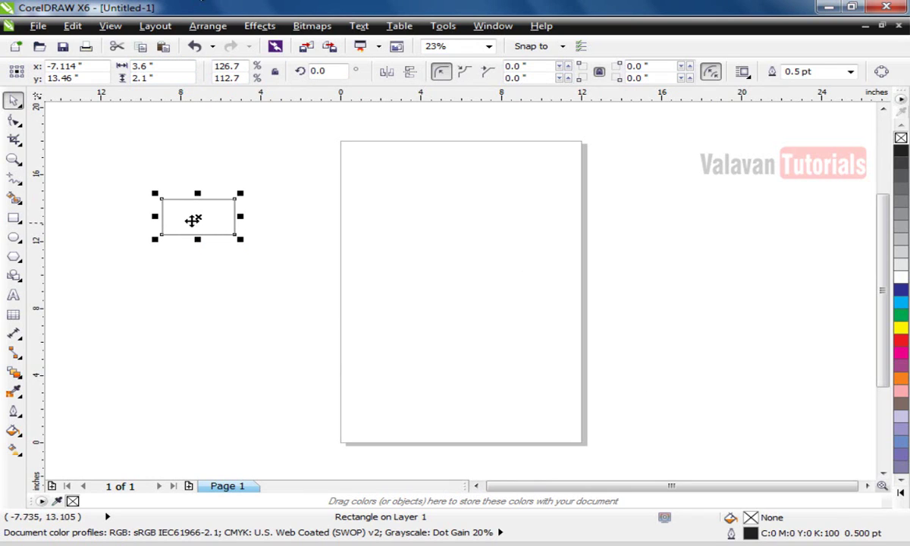
# - Fill the 3.6 by 2.1 inch rectangle with blue and remove its outline
pyautogui.click(442, 246)
pyautogui.hotkey('ctrl', 'z')
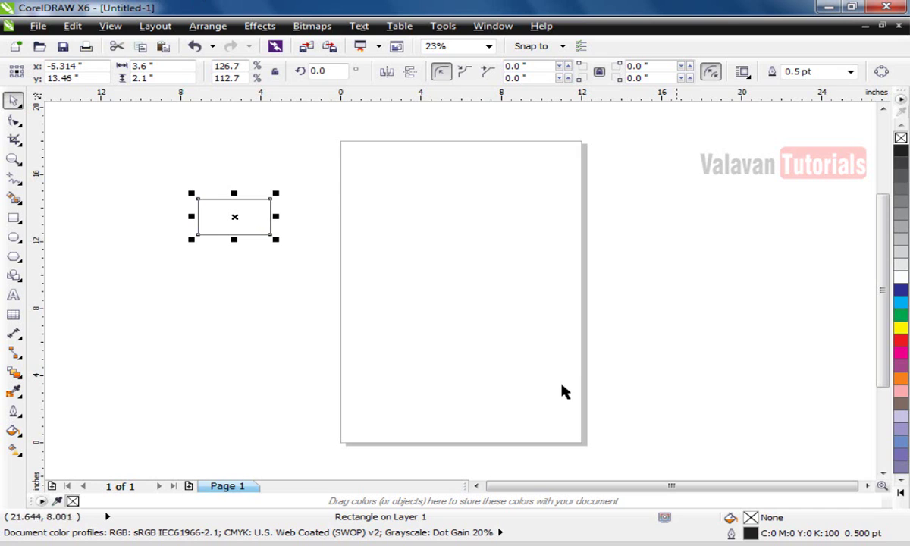
pyautogui.click(901, 291)
pyautogui.rightClick(902, 138)
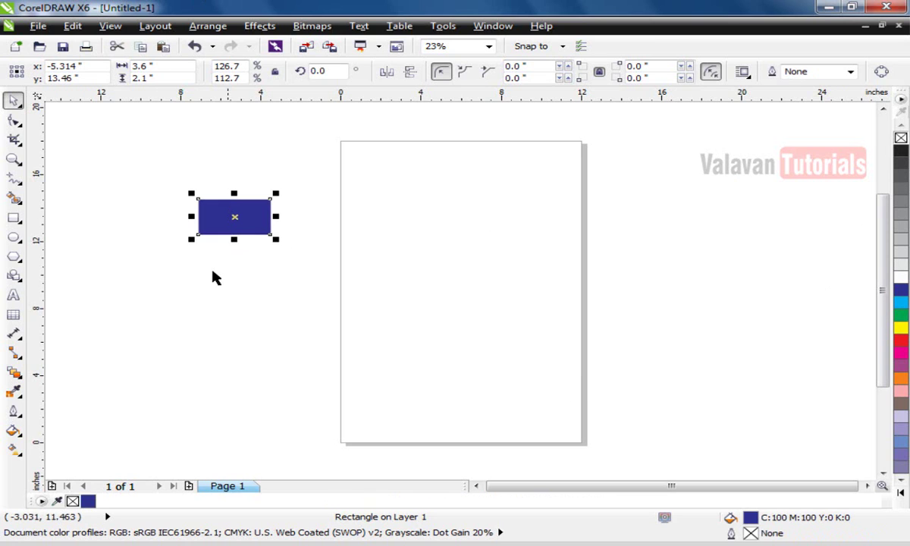
# - Move the blue rectangle onto the page, close to the page's upper-left corner
pyautogui.moveTo(235, 227); pyautogui.dragTo(400, 176)
pyautogui.press('z')
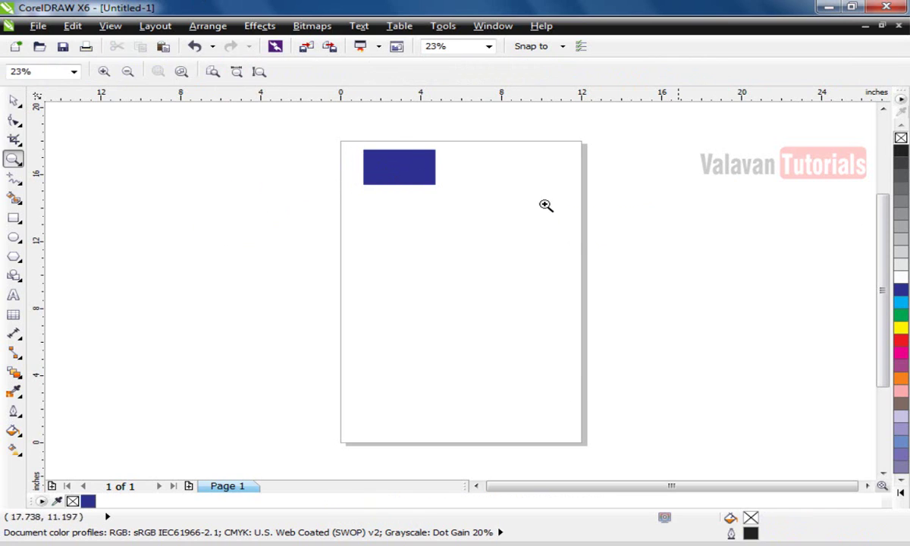
pyautogui.click(432, 162)
pyautogui.press('space')
pyautogui.moveTo(416, 302); pyautogui.dragTo(559, 387)
pyautogui.scroll(-3, 465, 288)
pyautogui.click(372, 311)
pyautogui.scroll(-3, 485, 315)
pyautogui.press('z')
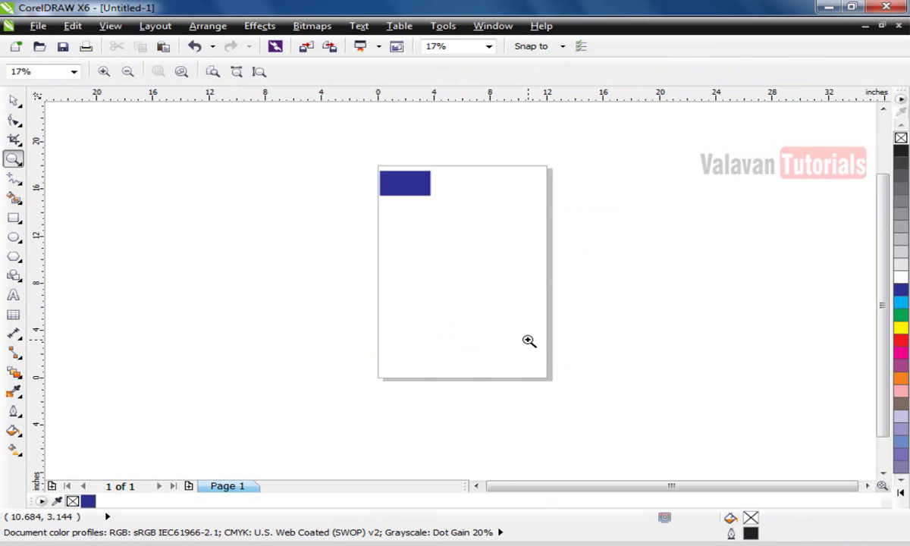
pyautogui.press('space')
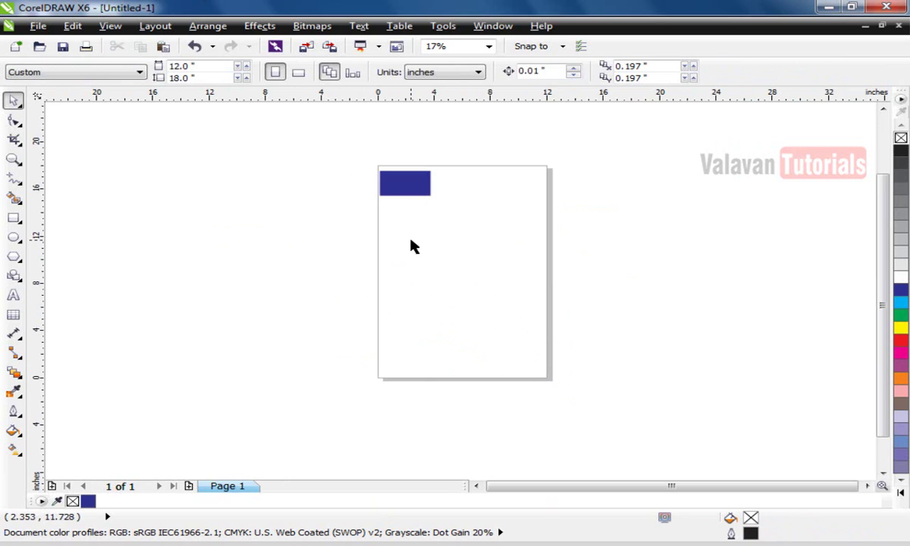
# - Add a page-sized rectangle that frames the whole 12 by 18 inch page
pyautogui.click(14, 218)
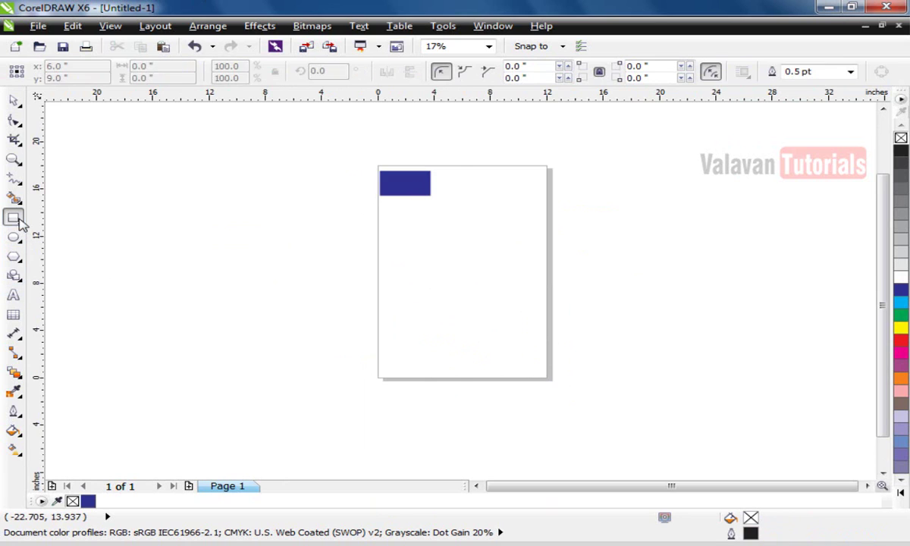
pyautogui.doubleClick(14, 218)
pyautogui.press('space')
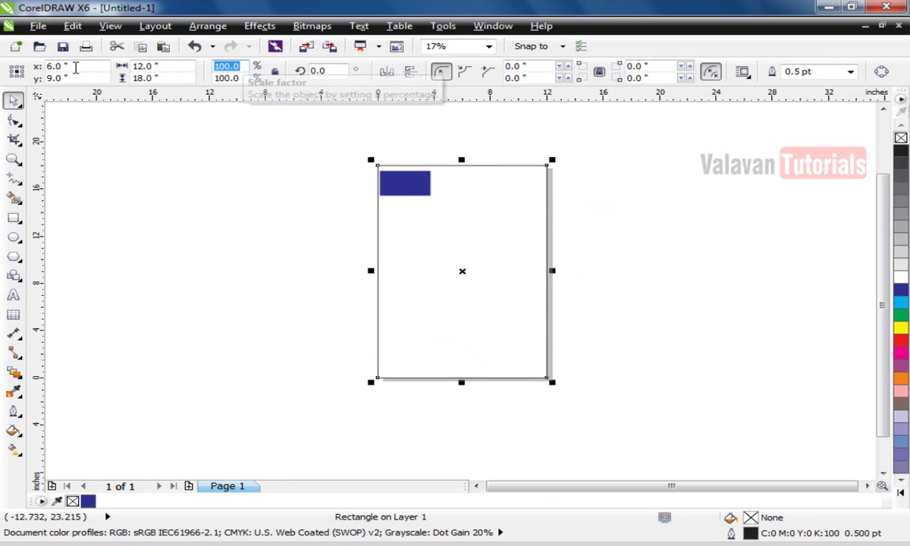
# - Try scaling the page-sized frame to 98% in both width and height
pyautogui.doubleClick(237, 70)
pyautogui.write('9')
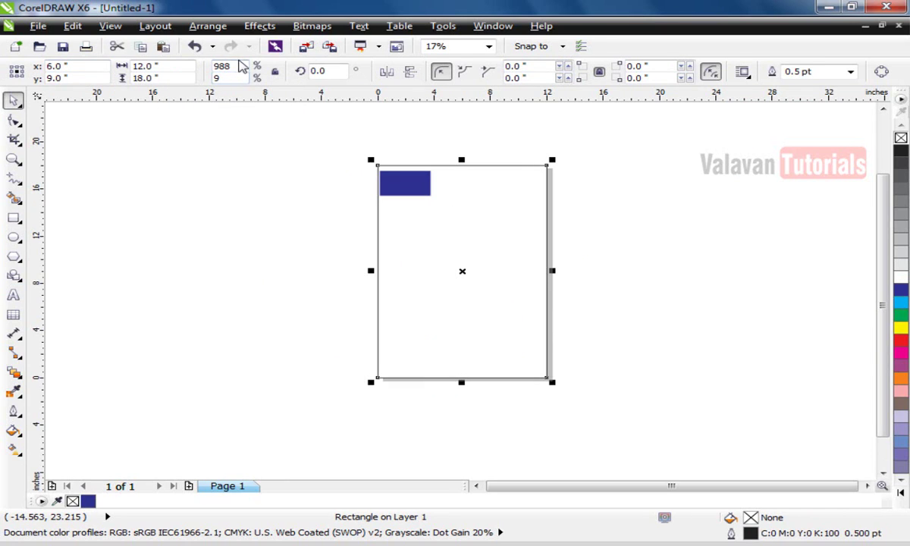
pyautogui.doubleClick(230, 66)
pyautogui.write('98')
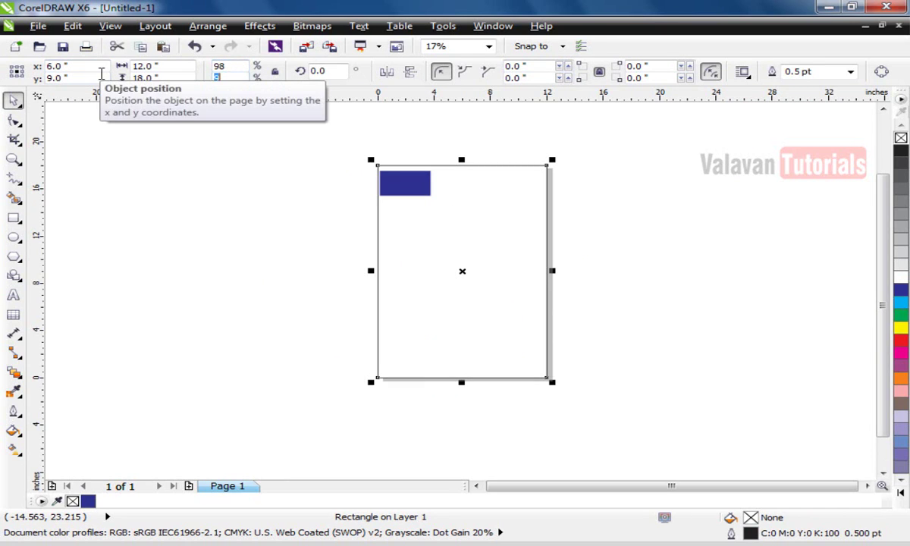
pyautogui.press('Return')
pyautogui.press('z')
pyautogui.moveTo(351, 148); pyautogui.dragTo(606, 243)
pyautogui.press('space')
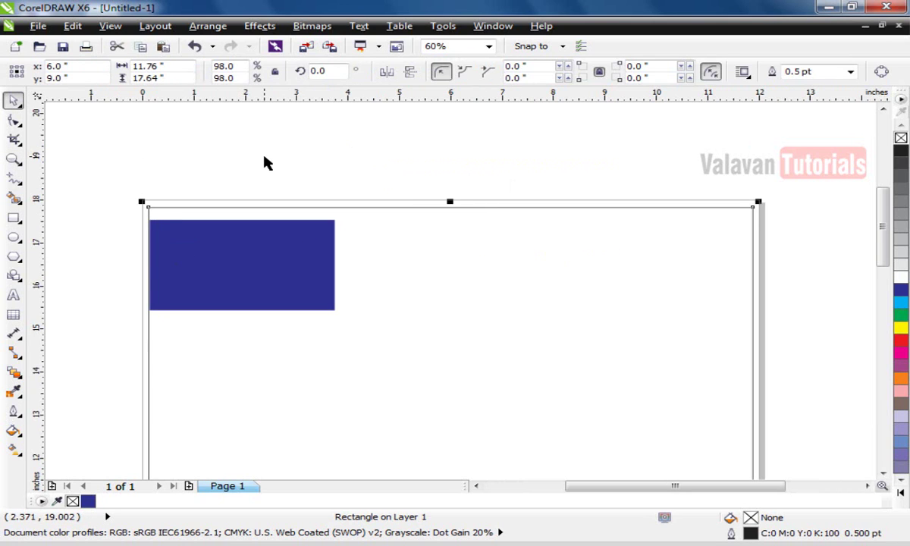
pyautogui.hotkey('ctrl', 'z')
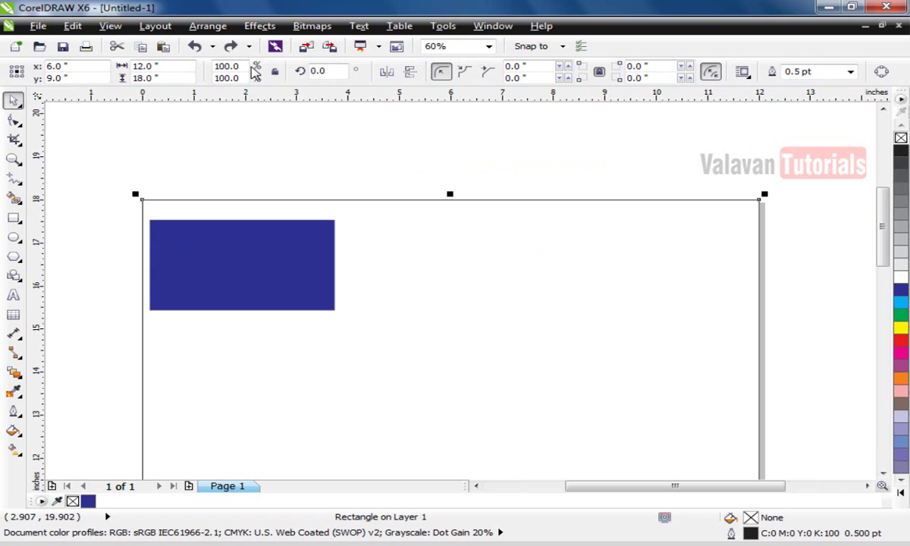
# - Scale the page-sized frame to 96% in both width and height to leave a margin
pyautogui.doubleClick(236, 66)
pyautogui.write('96')
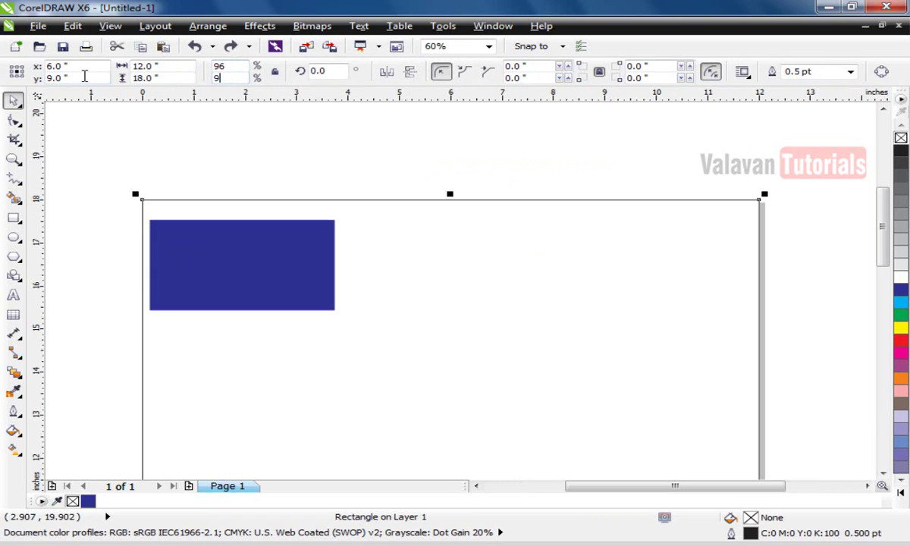
pyautogui.press('Return')
pyautogui.click(393, 187)
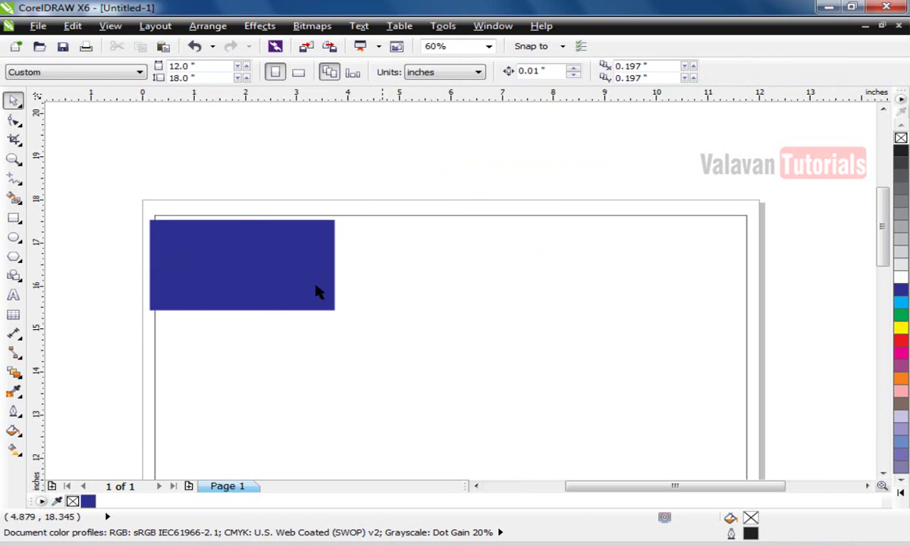
# - Align the blue rectangle to the left and top edges of the margin frame
pyautogui.click(237, 270)
pyautogui.moveTo(237, 270); pyautogui.dragTo(292, 282)
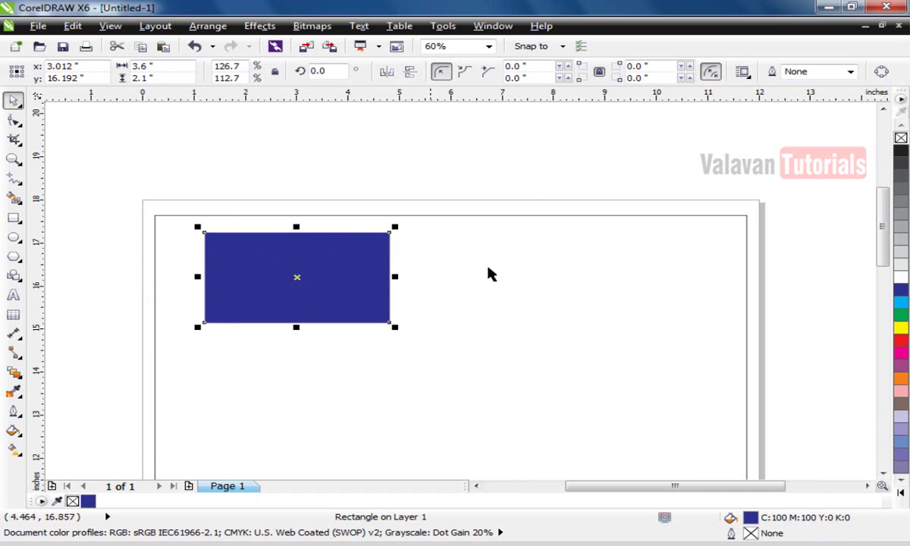
pyautogui.keyDown('shift'); pyautogui.click(513, 271); pyautogui.keyUp('shift')
pyautogui.press('l')
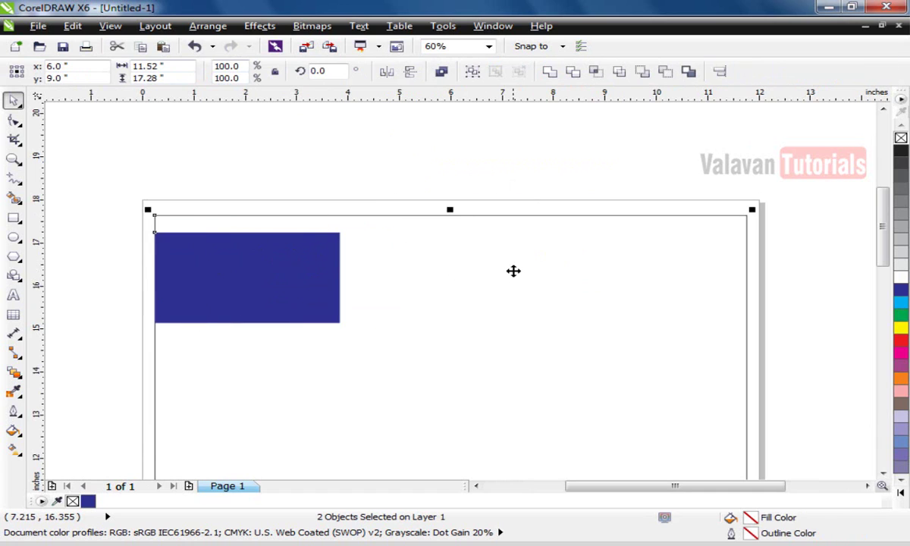
pyautogui.press('t')
pyautogui.click(304, 150)
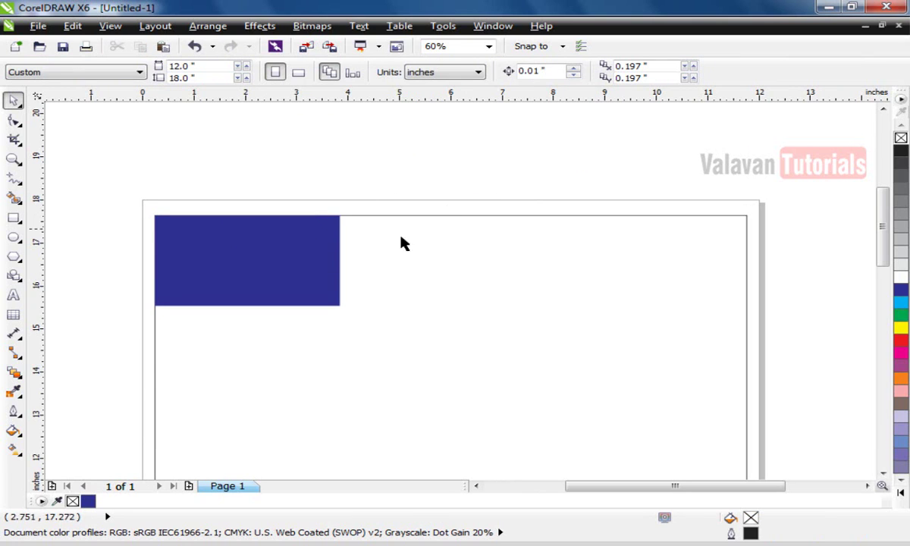
# - Open the position transformation for the blue rectangle with a relative offset of 3.6 inches to the right
pyautogui.click(291, 282)
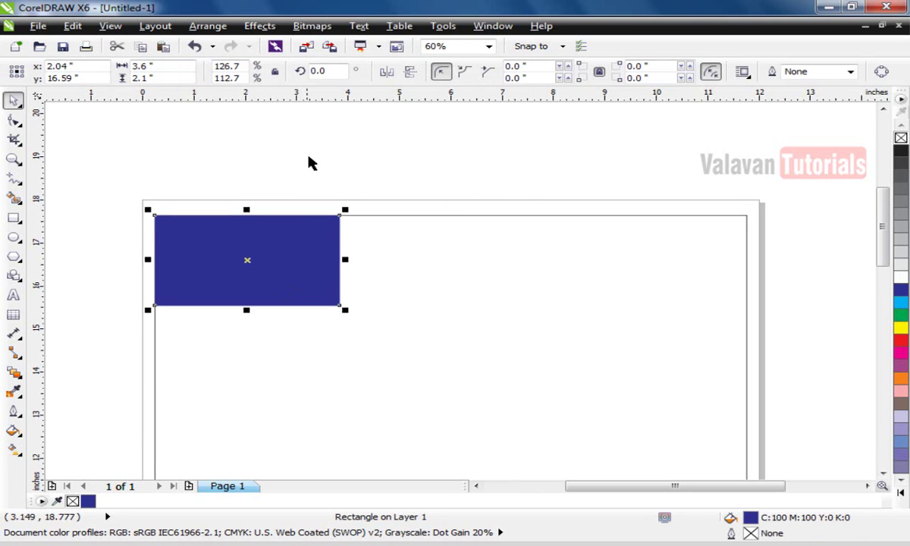
pyautogui.click(208, 26)
pyautogui.moveTo(257, 43)
pyautogui.click(485, 45)
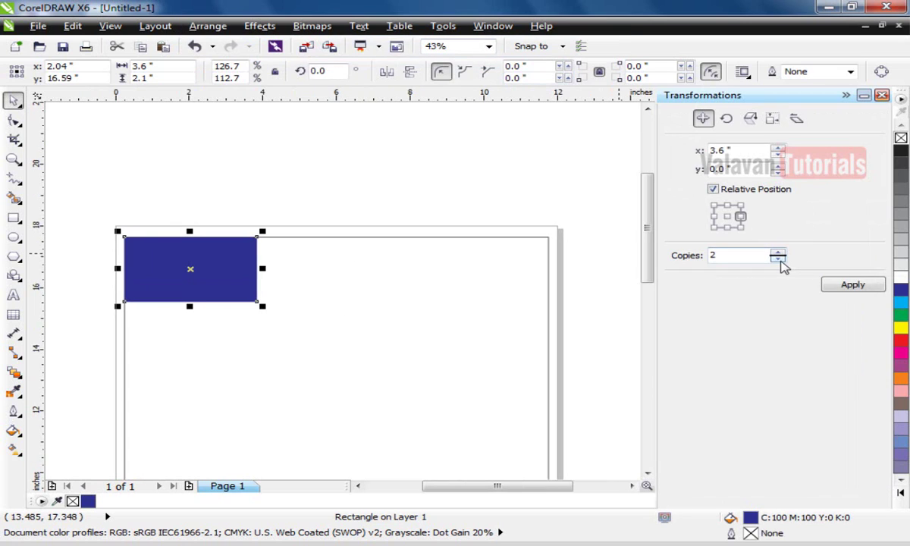
# - Try repeating the blue rectangle twice to the right, one copy at a time
pyautogui.click(852, 290)
pyautogui.click(852, 290)
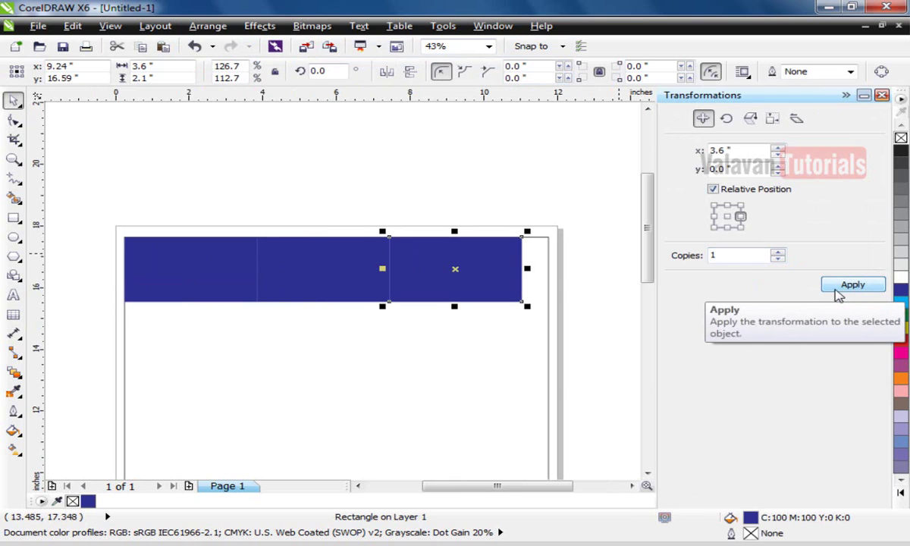
pyautogui.hotkey('ctrl', 'z')
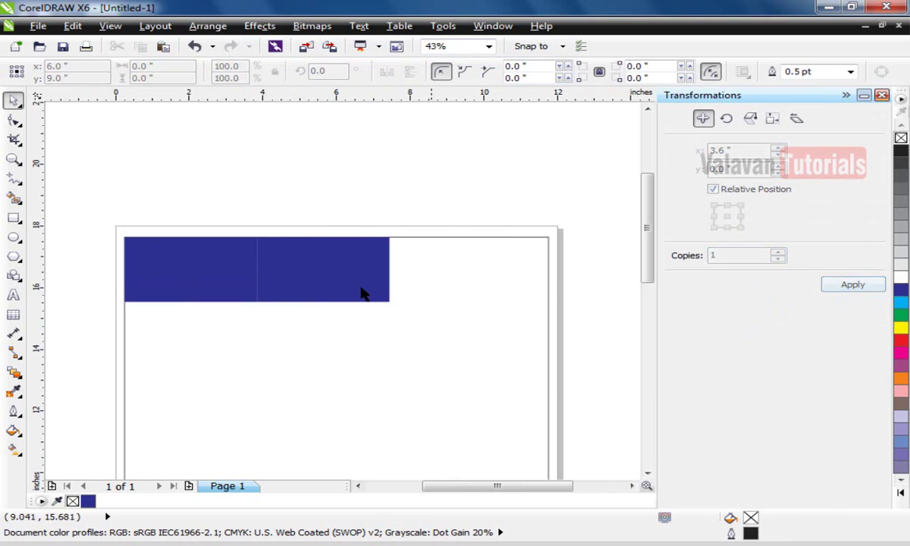
pyautogui.hotkey('ctrl', 'z')
# - Rotate the blue rectangle by 90 degrees
pyautogui.click(197, 296)
pyautogui.click(316, 70)
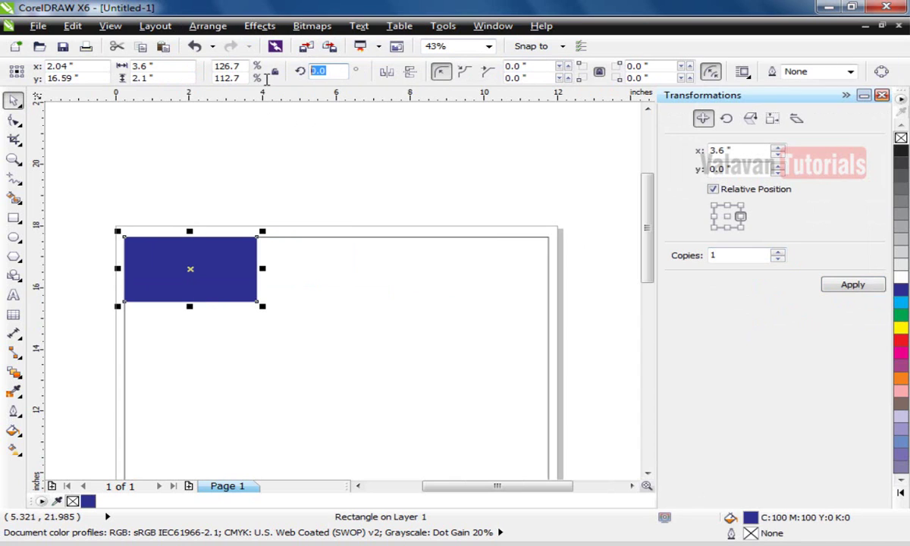
pyautogui.write('90')
pyautogui.press('Return')
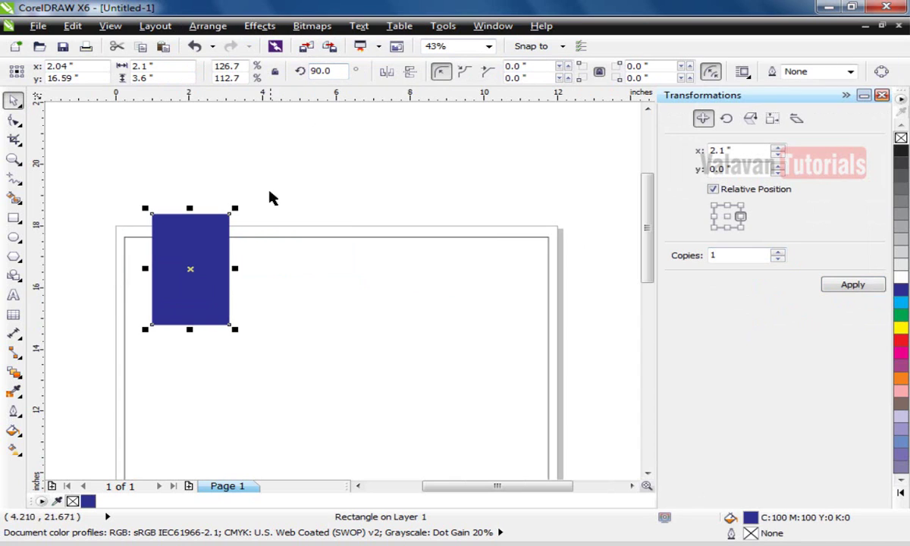
# - Align the rotated blue rectangle to the left and top edges of the margin frame, and leave only the rectangle selected
pyautogui.keyDown('shift'); pyautogui.click(281, 295); pyautogui.keyUp('shift')
pyautogui.press('l')
pyautogui.press('t')
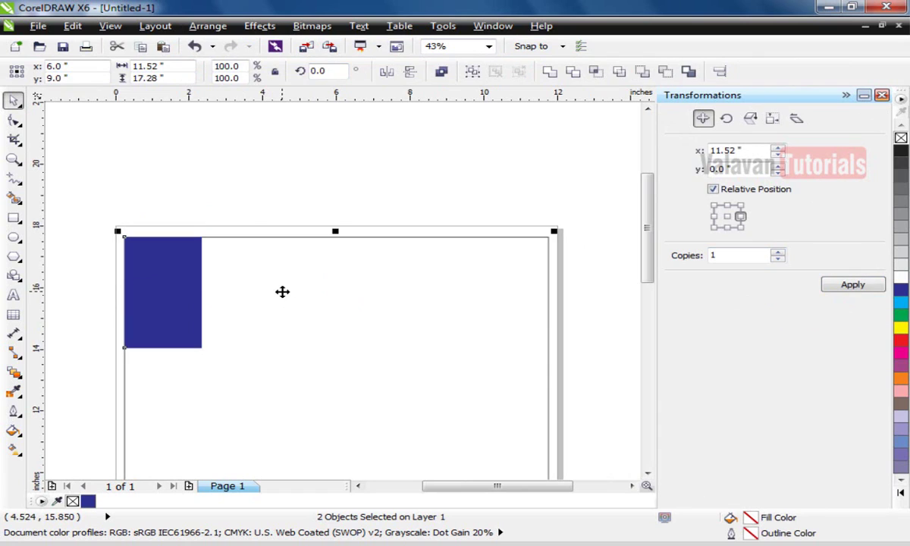
pyautogui.press('Escape')
pyautogui.click(178, 260)
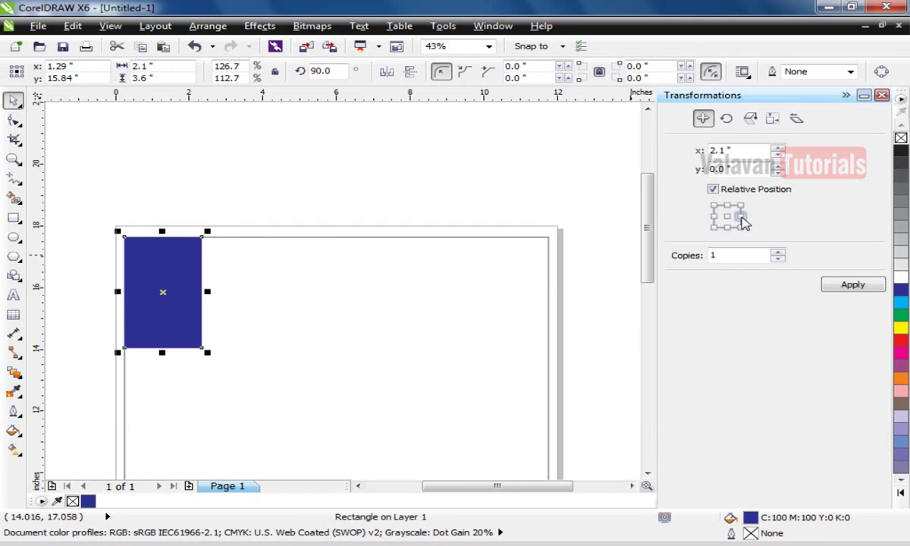
# - Try repeating the rotated blue rectangle four times to the right with a relative offset of 2.1 inches
pyautogui.click(871, 284)
pyautogui.click(871, 283)
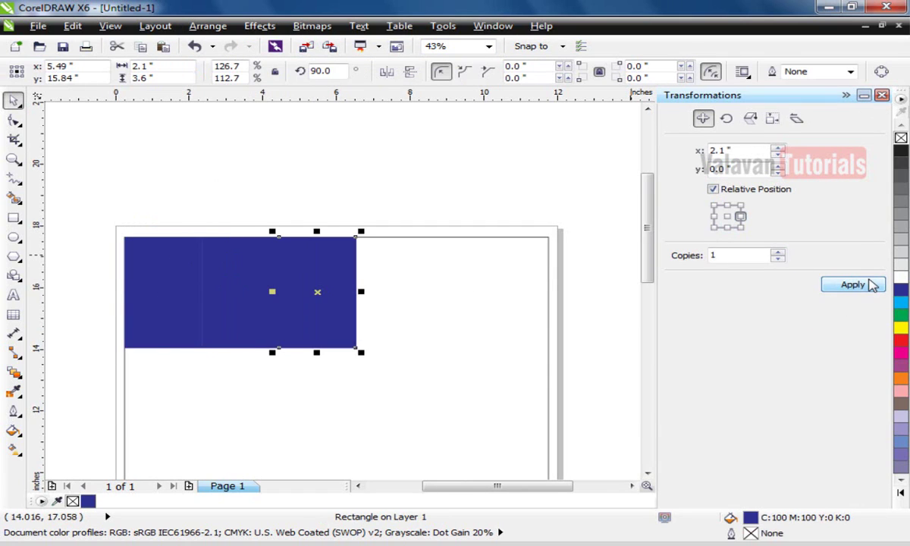
pyautogui.click(871, 284)
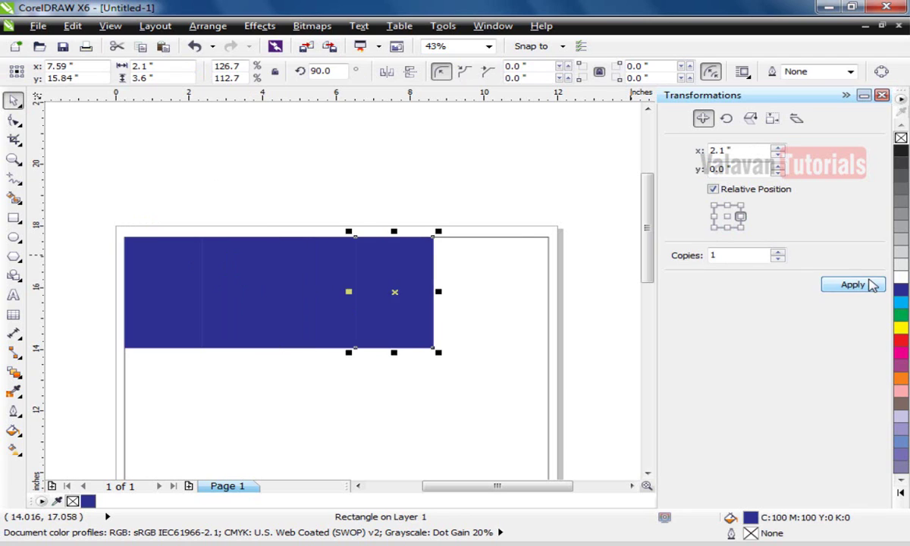
pyautogui.click(871, 284)
pyautogui.click(174, 299)
pyautogui.click(319, 292)
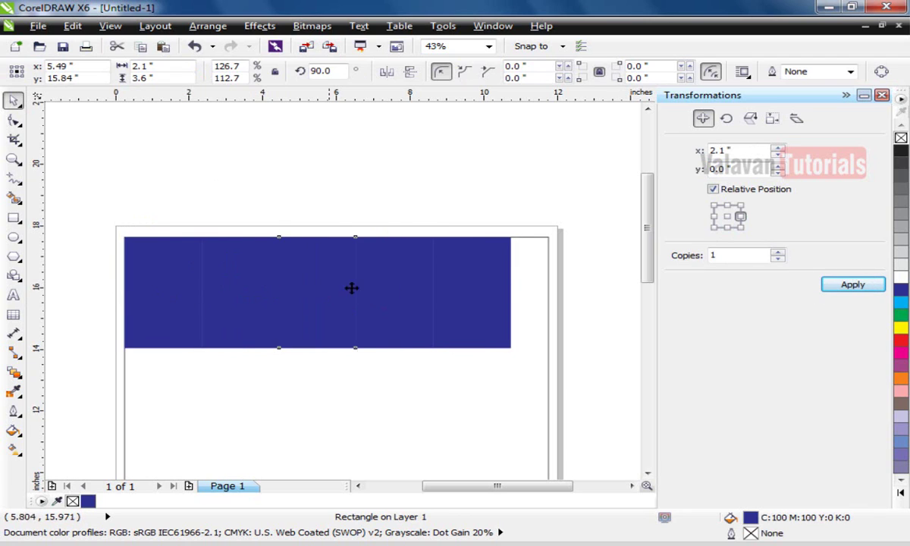
pyautogui.click(401, 295)
pyautogui.click(486, 297)
# - Undo the four copies so that only the original blue rectangle is left
pyautogui.hotkey('ctrl', 'z')
pyautogui.hotkey('ctrl', 'z')
pyautogui.hotkey('ctrl', 'z')
pyautogui.hotkey('ctrl', 'z')
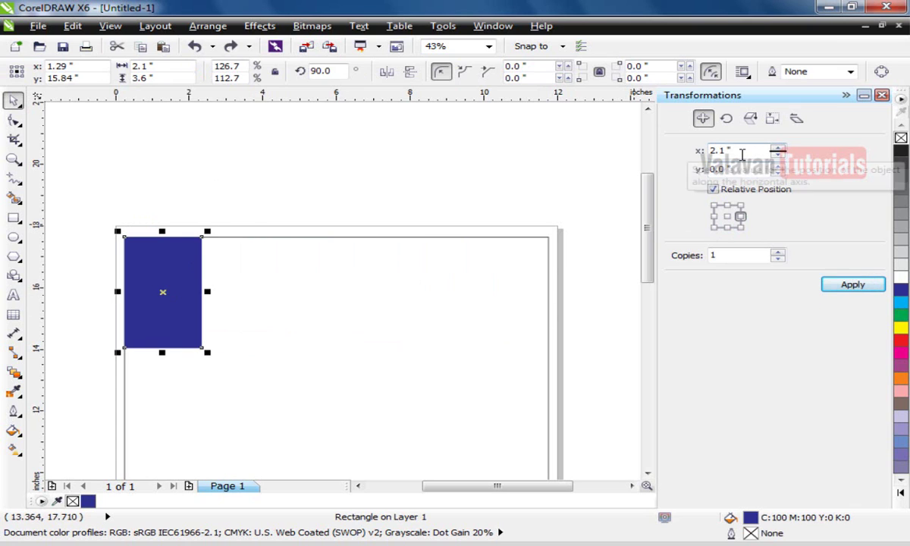
# - Change the document units from inches to millimeters with nothing selected
pyautogui.click(467, 172)
pyautogui.click(413, 73)
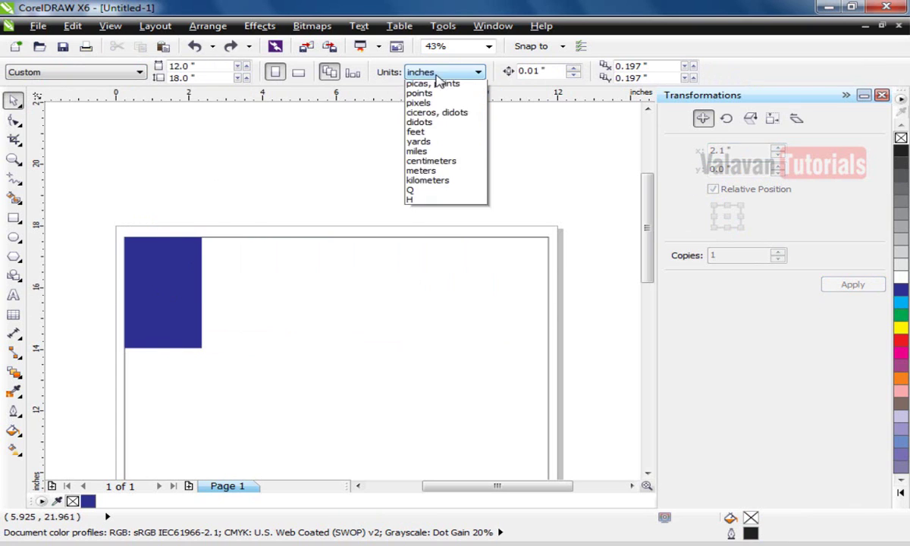
pyautogui.click(438, 92)
# - Repeat the blue rectangle four times to the right with a relative horizontal offset of 54 mm
pyautogui.click(194, 264)
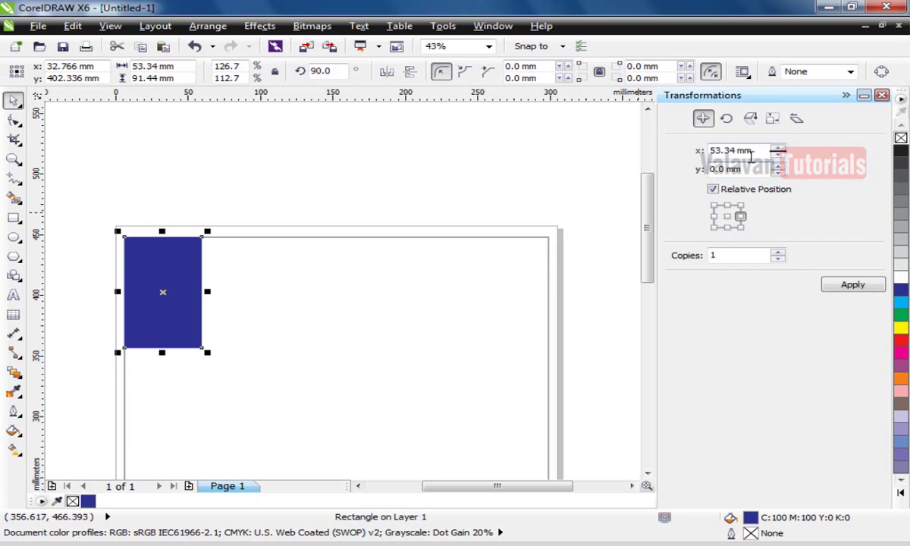
pyautogui.moveTo(754, 151); pyautogui.dragTo(664, 152)
pyautogui.write('54')
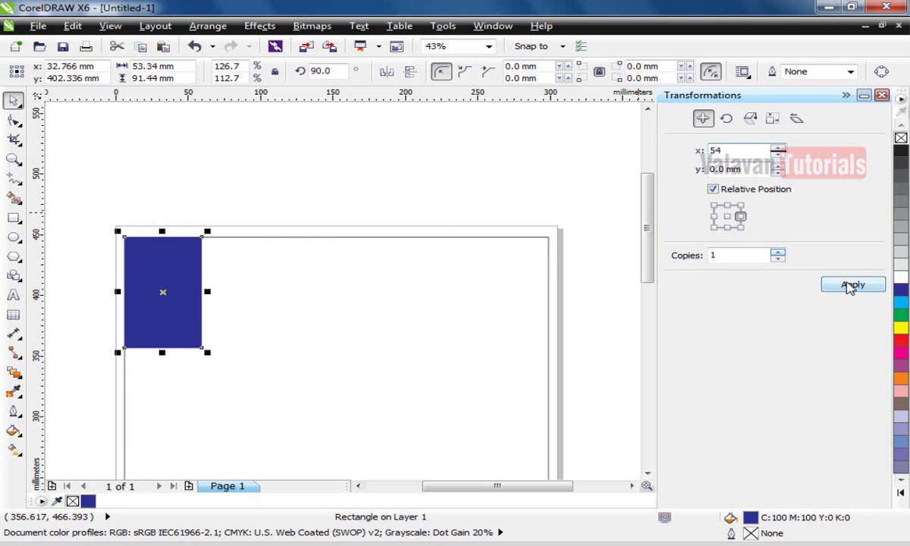
pyautogui.click(851, 285)
pyautogui.click(850, 285)
pyautogui.click(850, 285)
pyautogui.click(850, 285)
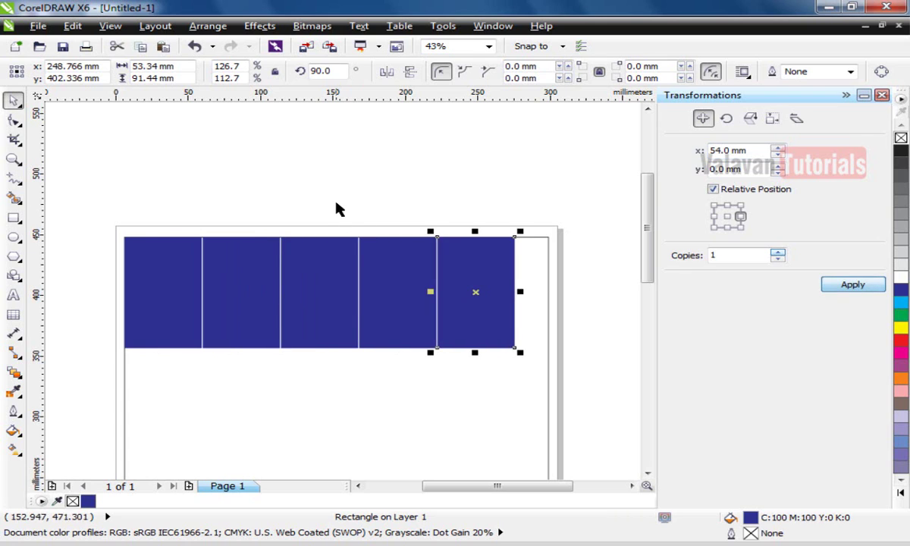
# - Group the five rectangles of the row and center the group horizontally within the margin frame
pyautogui.moveTo(111, 219); pyautogui.dragTo(574, 374)
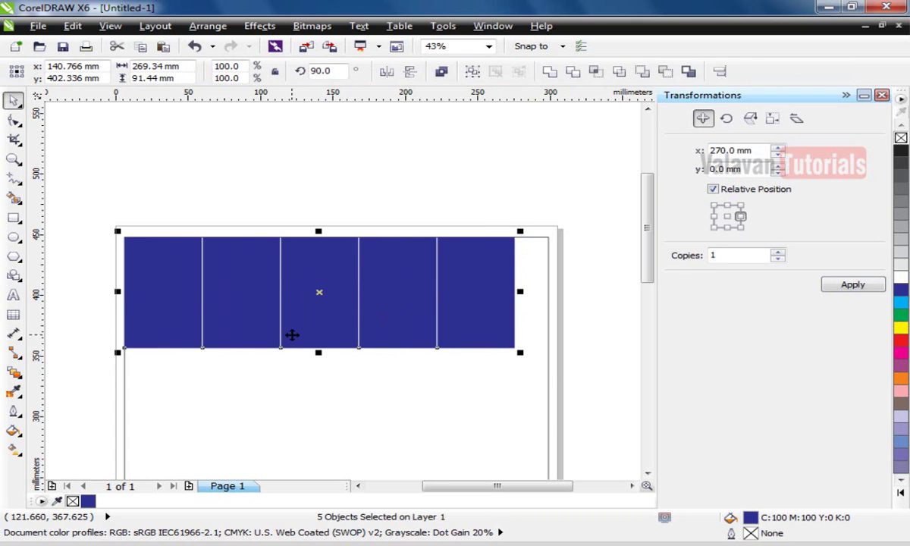
pyautogui.hotkey('ctrl', 'g')
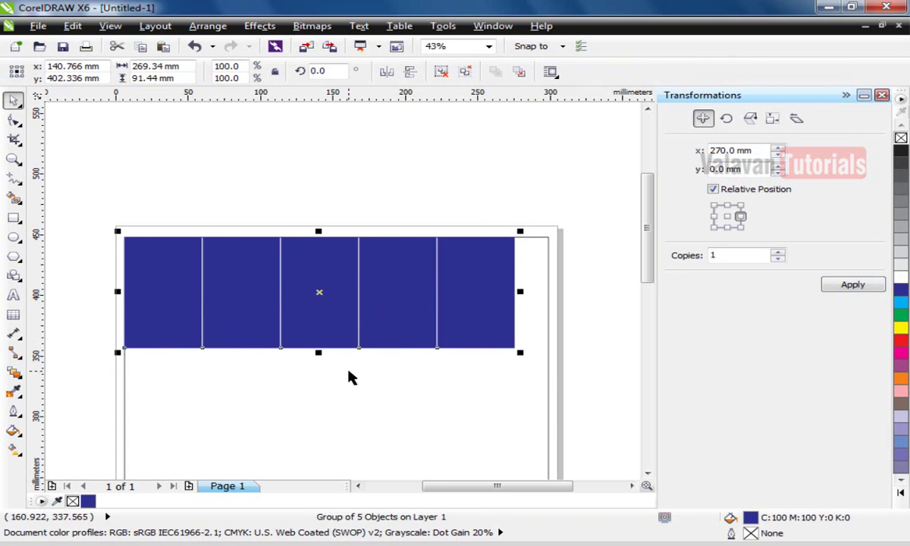
pyautogui.keyDown('shift'); pyautogui.click(427, 392); pyautogui.keyUp('shift')
pyautogui.press('c')
pyautogui.click(394, 165)
# - Repeat the grouped row four times downward with a relative vertical offset of -91.44 mm
pyautogui.scroll(-3, 425, 264)
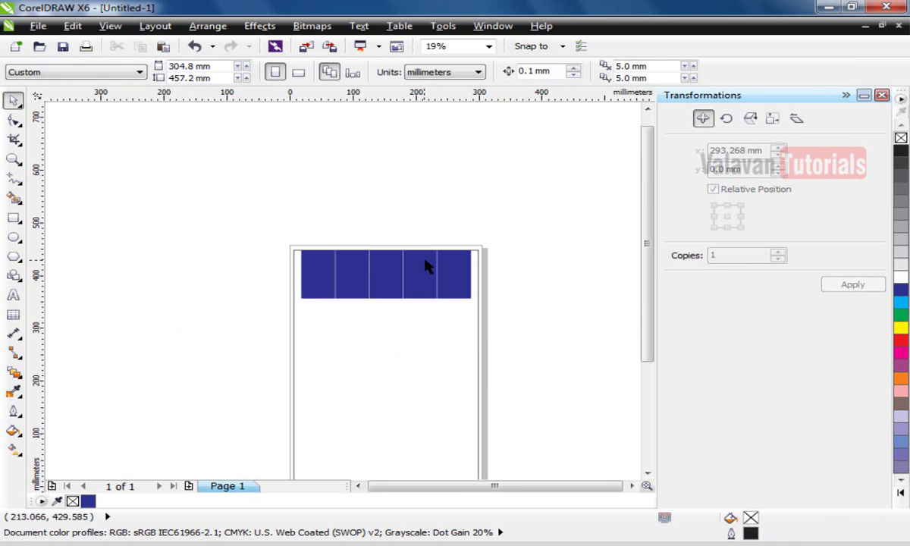
pyautogui.press('z')
pyautogui.scroll(-2, 313, 254)
pyautogui.moveTo(320, 260); pyautogui.dragTo(497, 416)
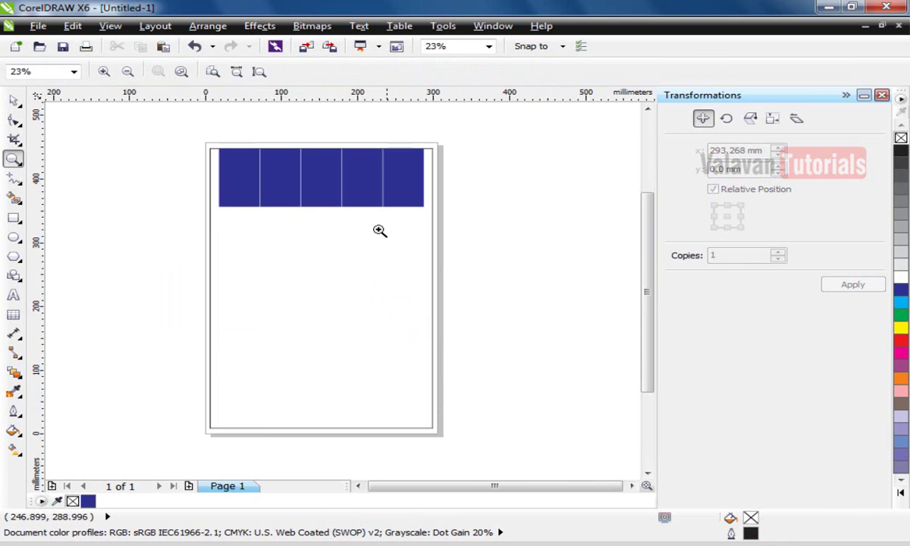
pyautogui.press('space')
pyautogui.click(379, 199)
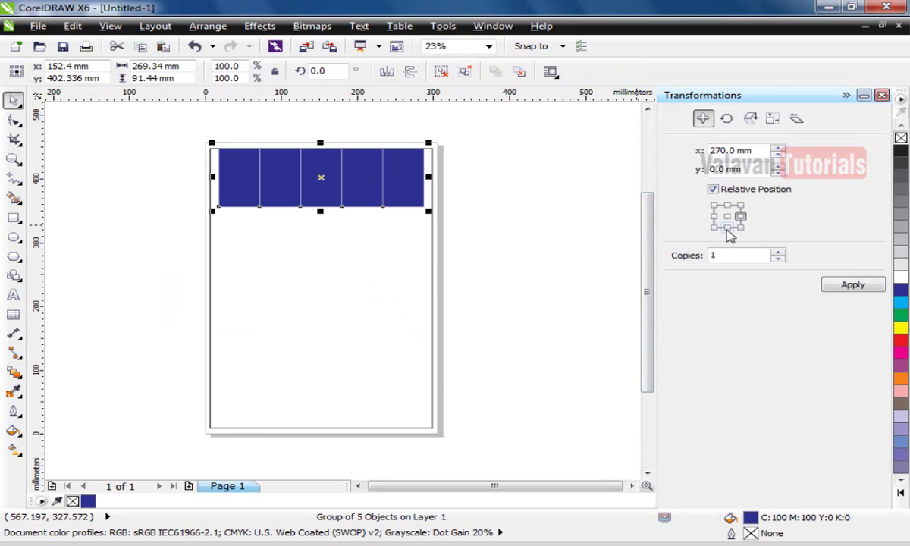
pyautogui.click(727, 226)
pyautogui.click(847, 291)
pyautogui.click(847, 291)
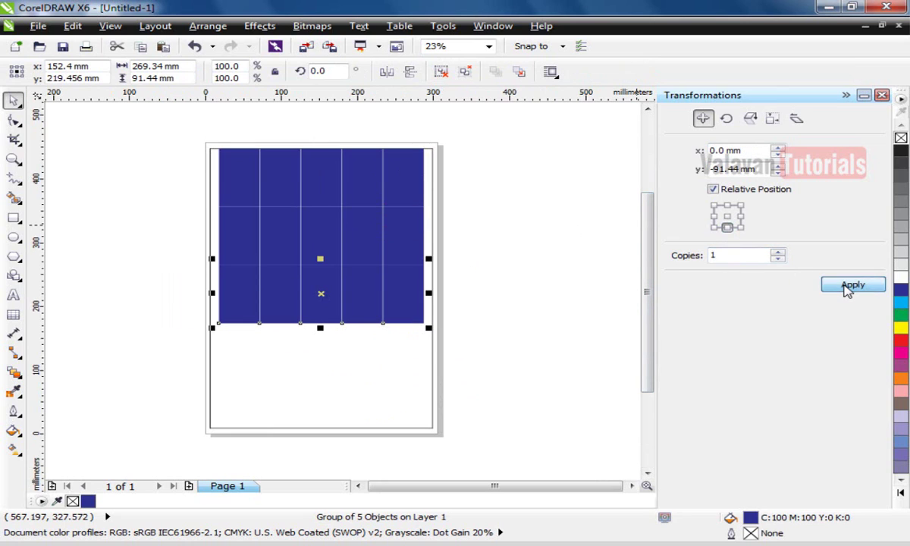
pyautogui.click(848, 291)
pyautogui.click(848, 291)
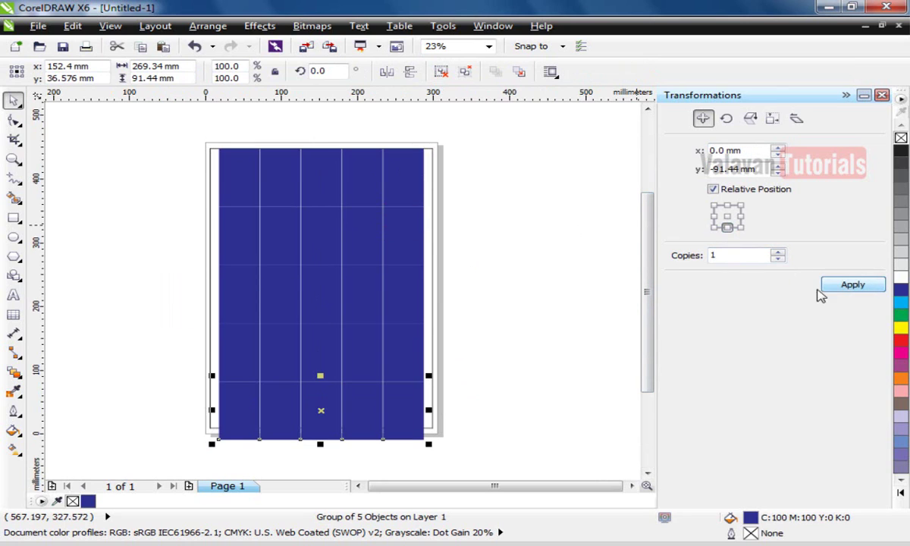
# - Shrink the height of all five rows together to about 439 mm, ending at the margin frame's lower edge
pyautogui.click(536, 359)
pyautogui.click(386, 427)
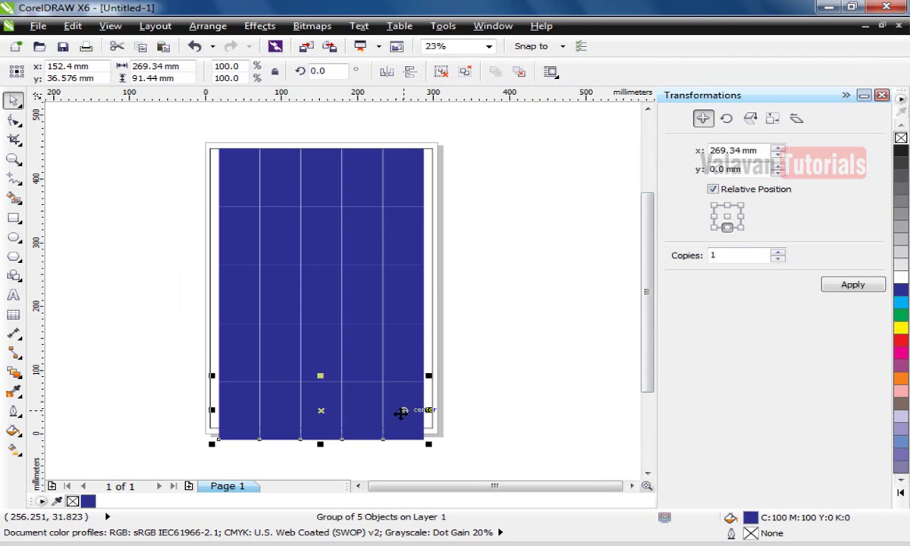
pyautogui.moveTo(213, 141); pyautogui.dragTo(428, 465)
pyautogui.moveTo(319, 444); pyautogui.dragTo(306, 429)
pyautogui.click(522, 394)
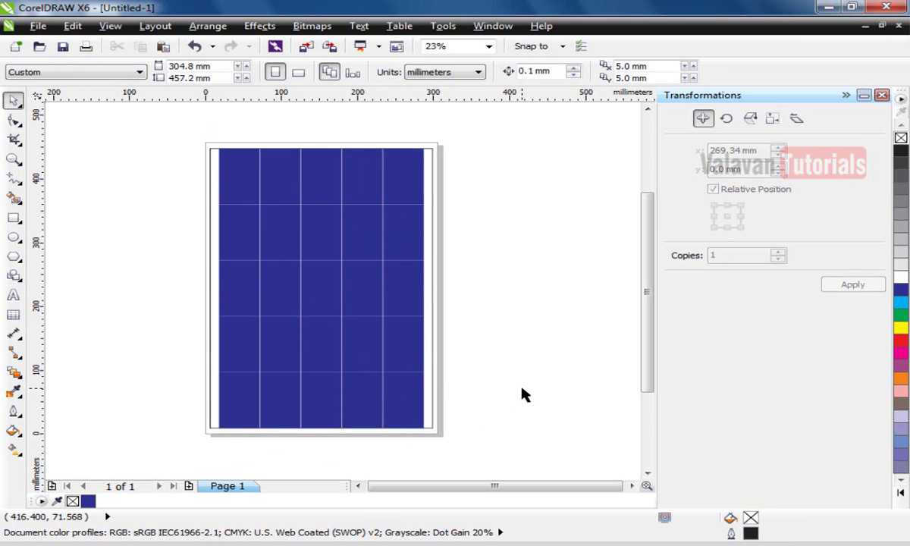
# - Stretch the five rows to about 281 mm wide, reaching the margin frame's right edge, and group them
pyautogui.moveTo(216, 135); pyautogui.dragTo(428, 449)
pyautogui.moveTo(428, 288); pyautogui.dragTo(438, 288)
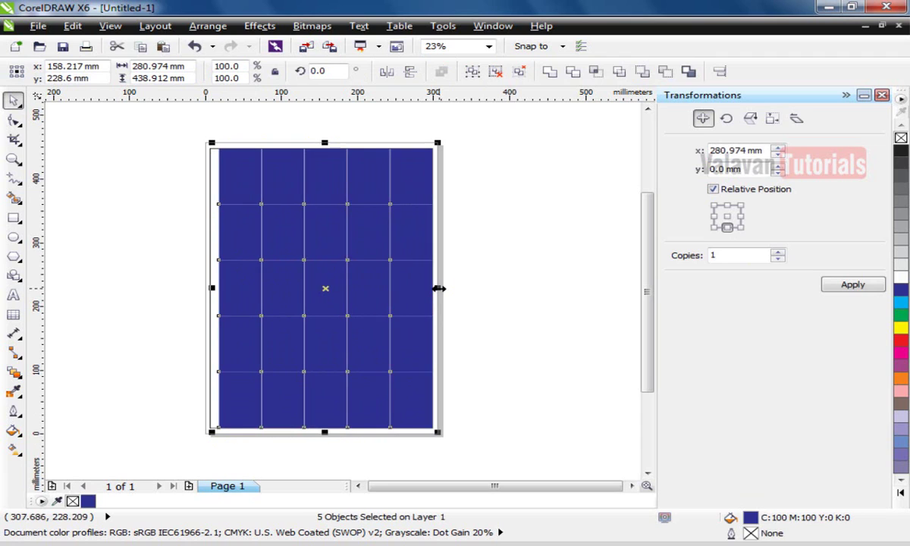
pyautogui.hotkey('ctrl', 'g')
pyautogui.click(214, 336)
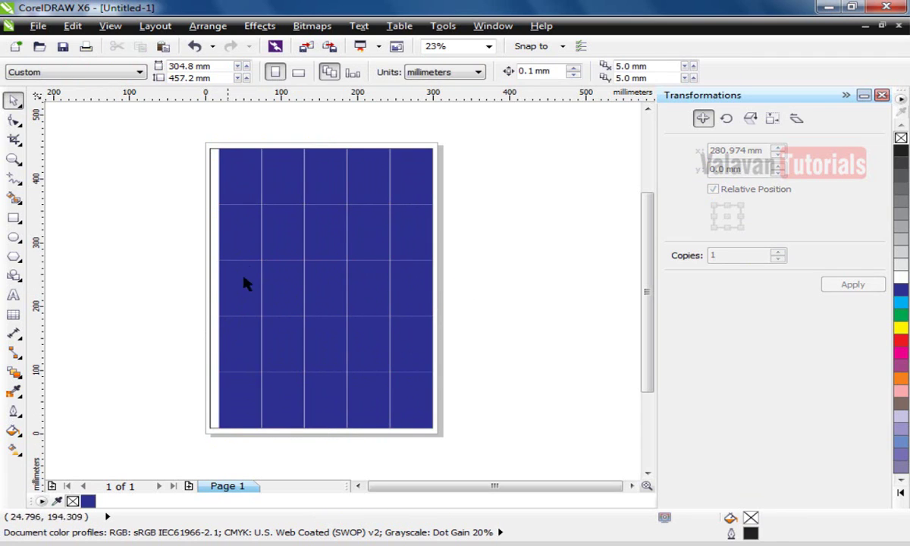
pyautogui.click(218, 192)
pyautogui.click(212, 180)
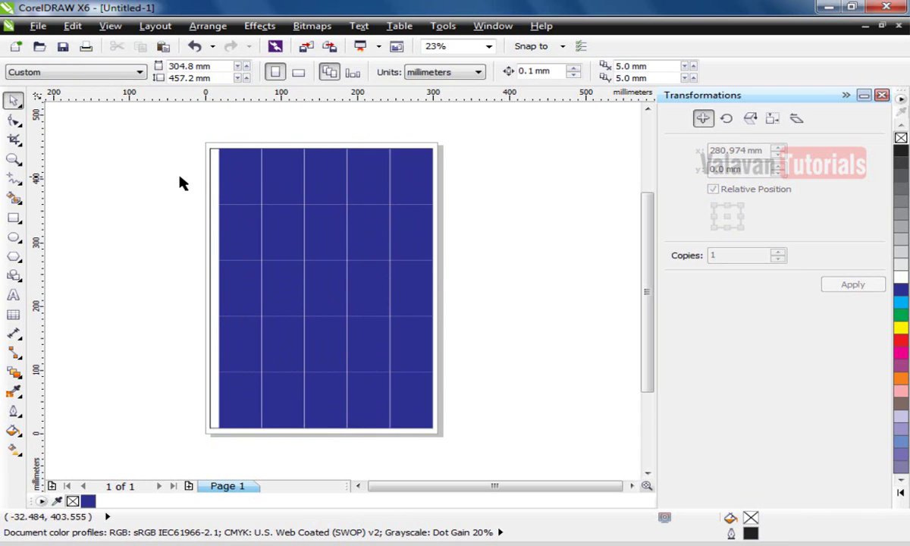
# - Center the grid and the margin frame on the page, and delete the margin frame
pyautogui.moveTo(184, 135); pyautogui.dragTo(489, 457)
pyautogui.press('p')
pyautogui.click(499, 380)
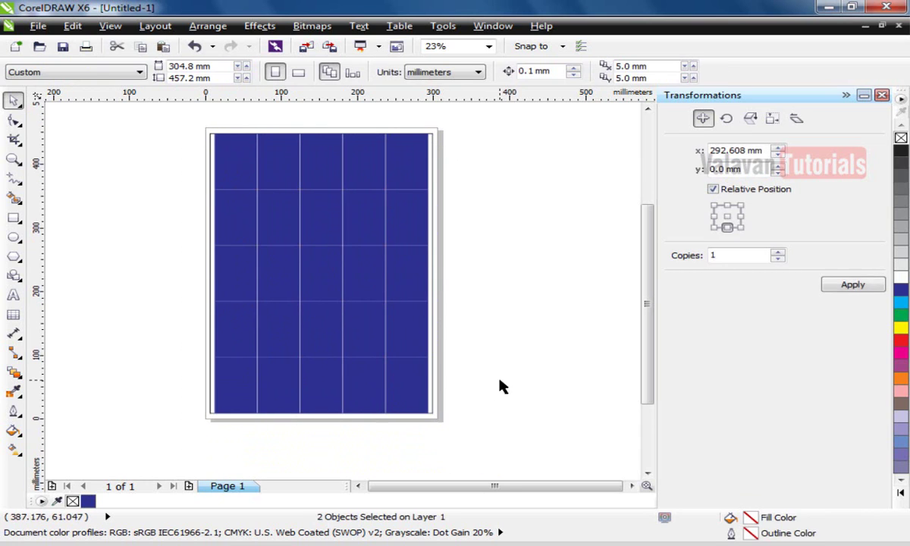
pyautogui.click(430, 363)
pyautogui.press('Delete')
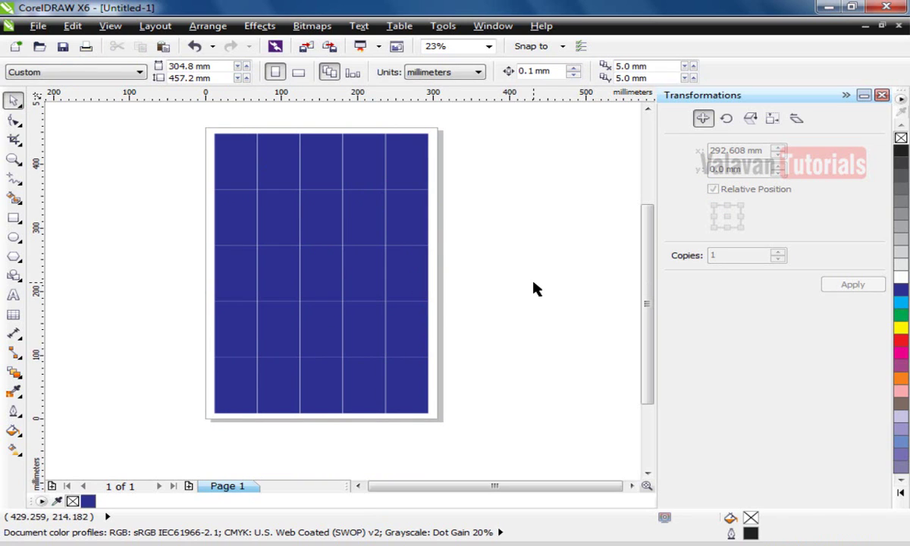
pyautogui.click(412, 218)
pyautogui.click(491, 230)
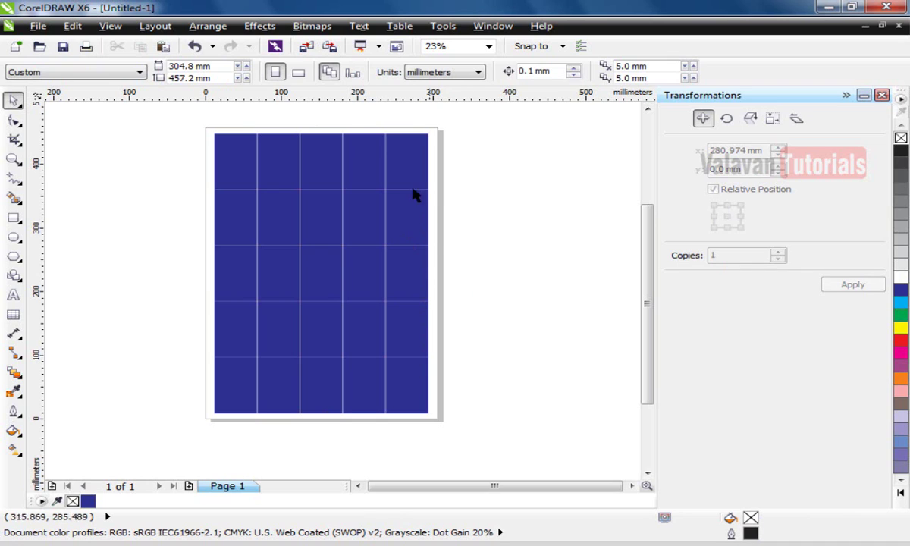
# - Create a new document with millimeters as unit, 90 mm wide and 50 mm high
pyautogui.click(38, 26)
pyautogui.click(73, 41)
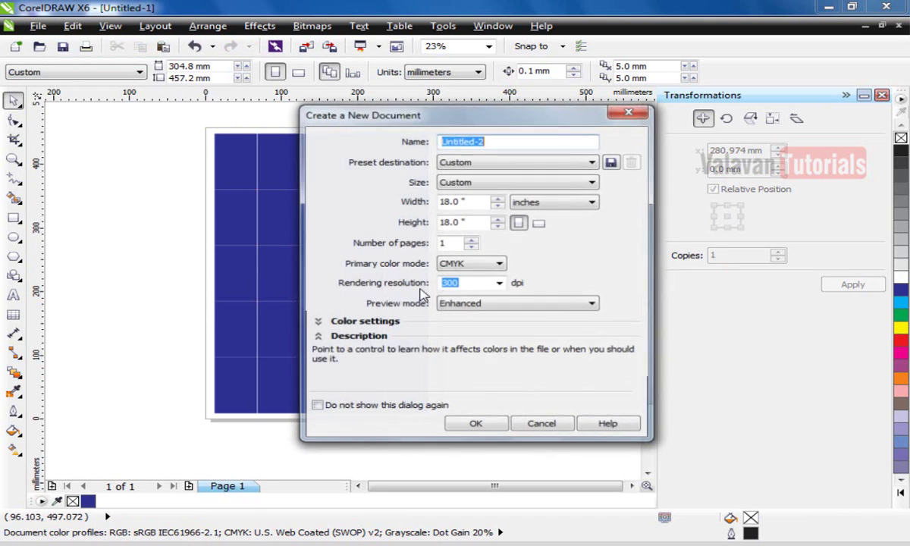
pyautogui.click(482, 201)
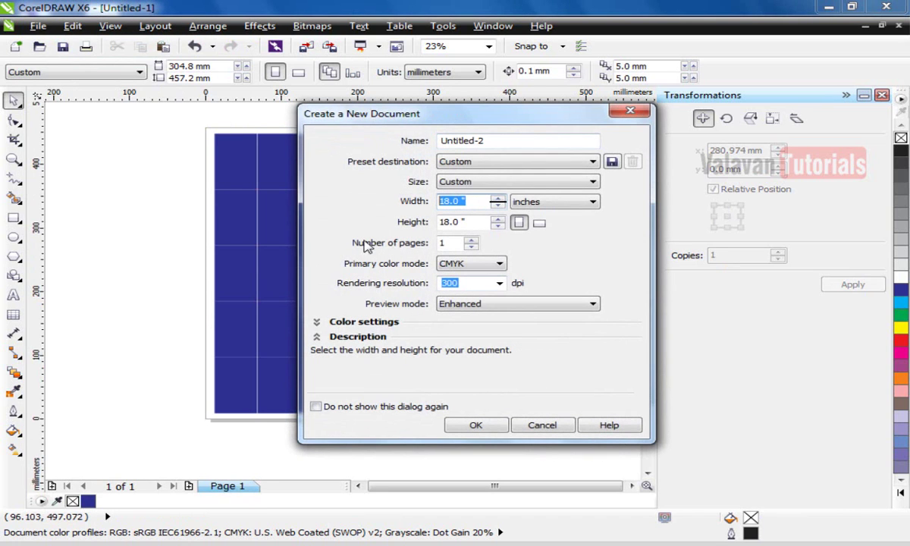
pyautogui.click(586, 203)
pyautogui.click(569, 225)
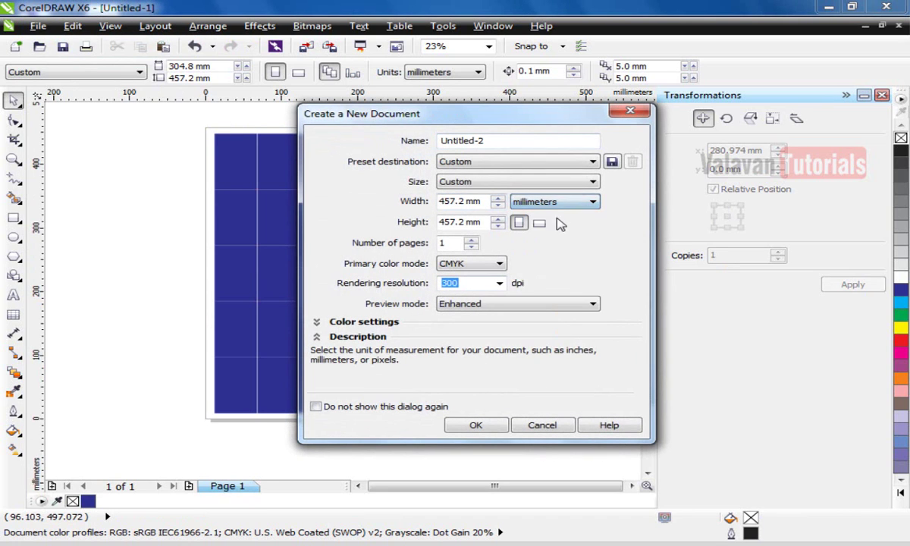
pyautogui.click(477, 201)
pyautogui.write('90')
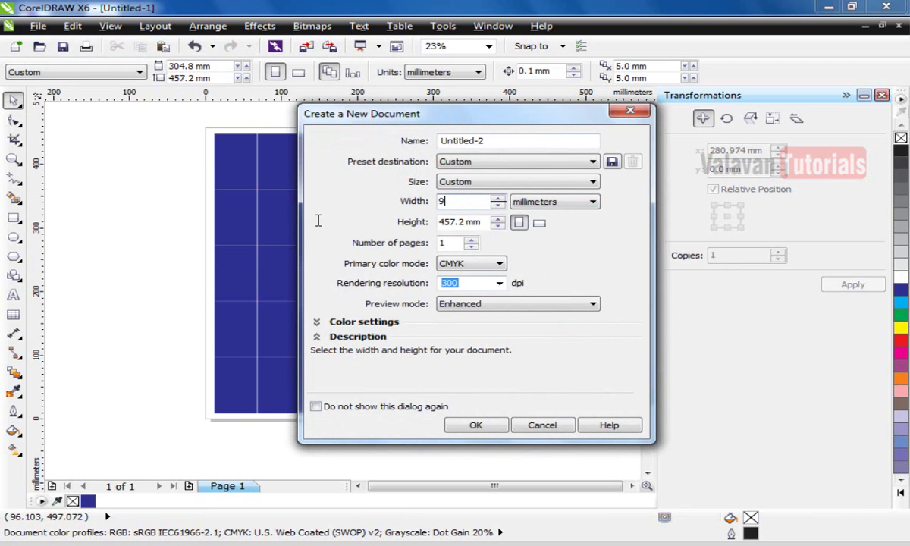
pyautogui.press('Tab')
pyautogui.write('50')
pyautogui.press('Return')
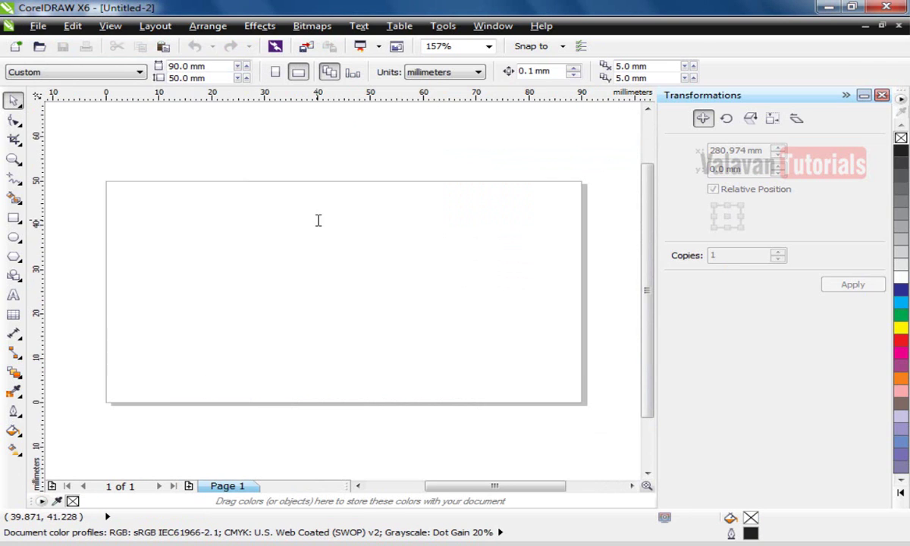
# - Add a page-sized rectangle with a 30% black fill and no outline, and close the transformation settings
pyautogui.click(899, 253)
pyautogui.click(494, 378)
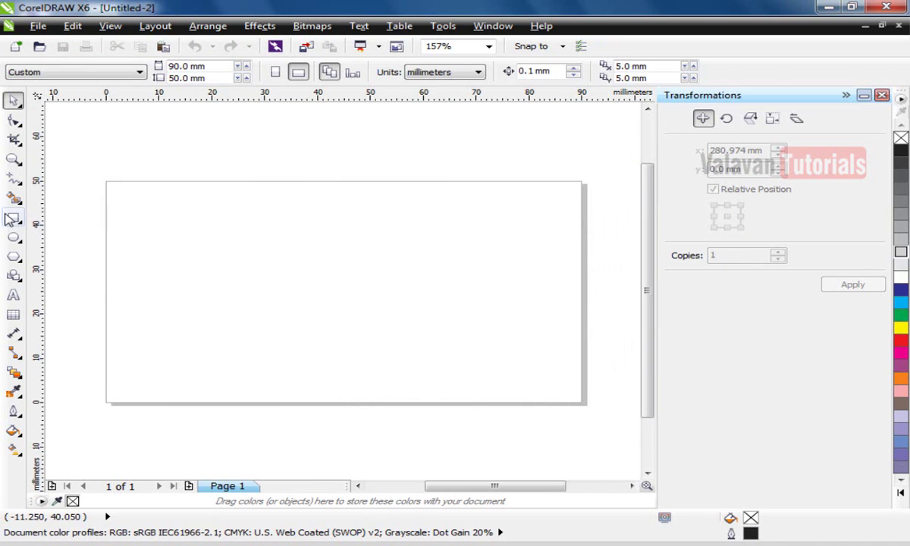
pyautogui.doubleClick(13, 218)
pyautogui.click(900, 239)
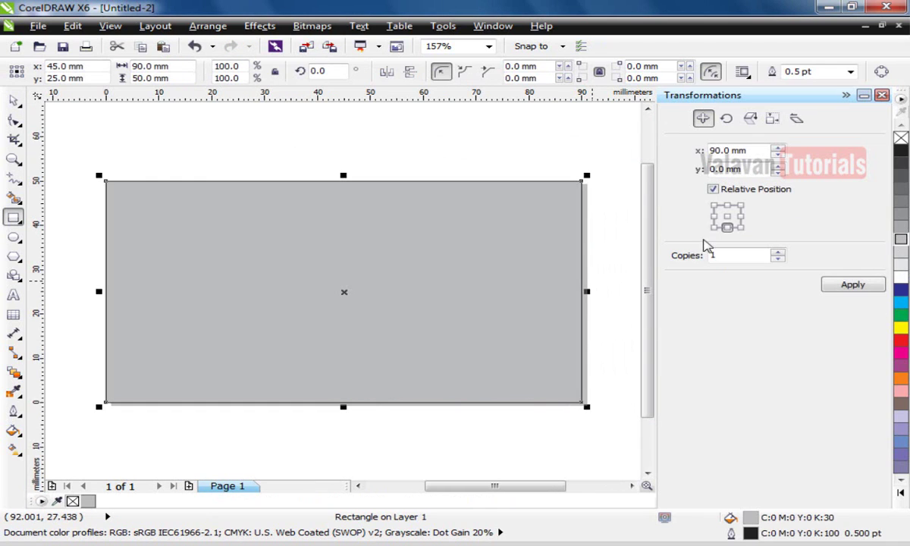
pyautogui.rightClick(899, 139)
pyautogui.press('space')
pyautogui.click(545, 161)
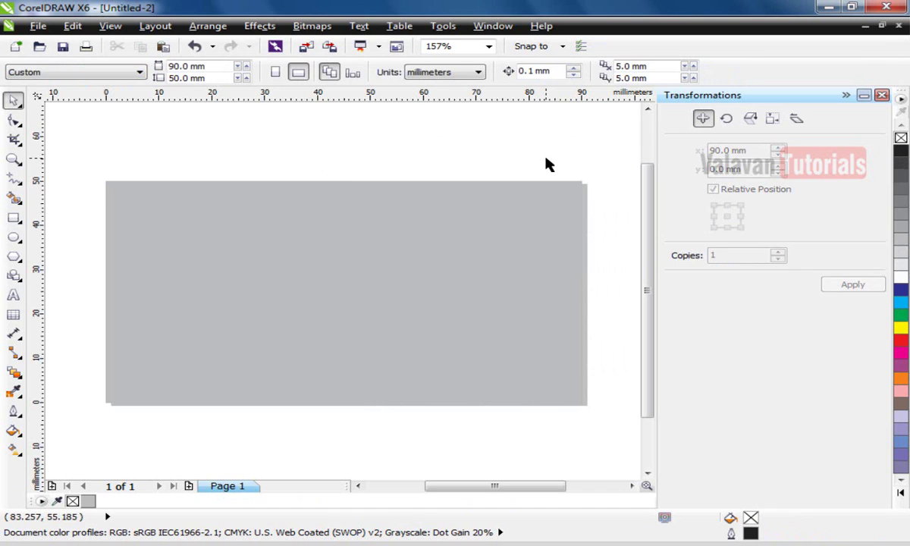
pyautogui.click(881, 96)
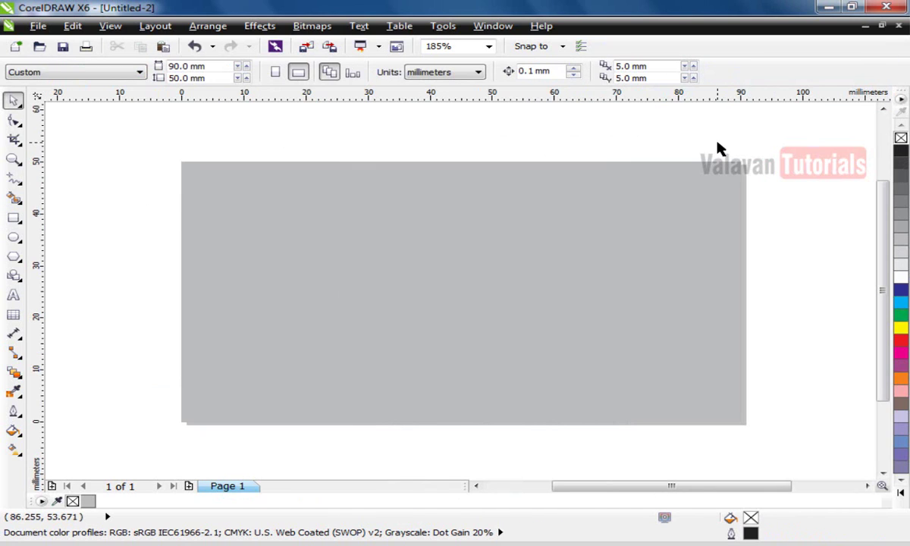
# - Open the print settings for the card document and choose Adobe PDF as the printer
pyautogui.hotkey('ctrl', 'p')
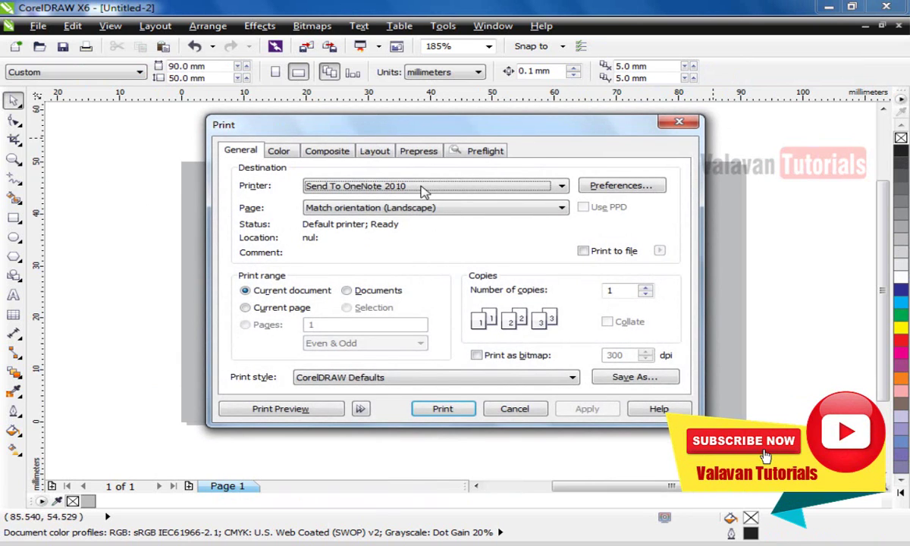
pyautogui.click(424, 189)
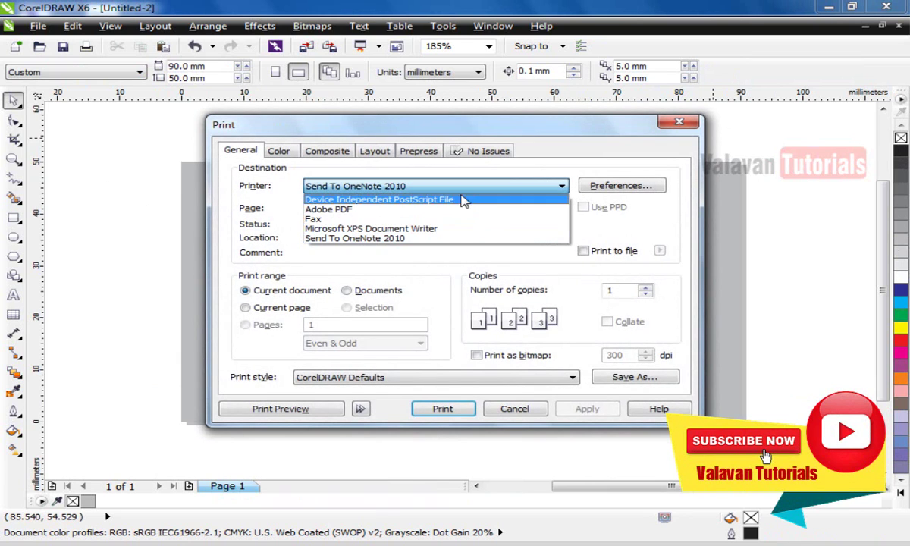
pyautogui.click(364, 212)
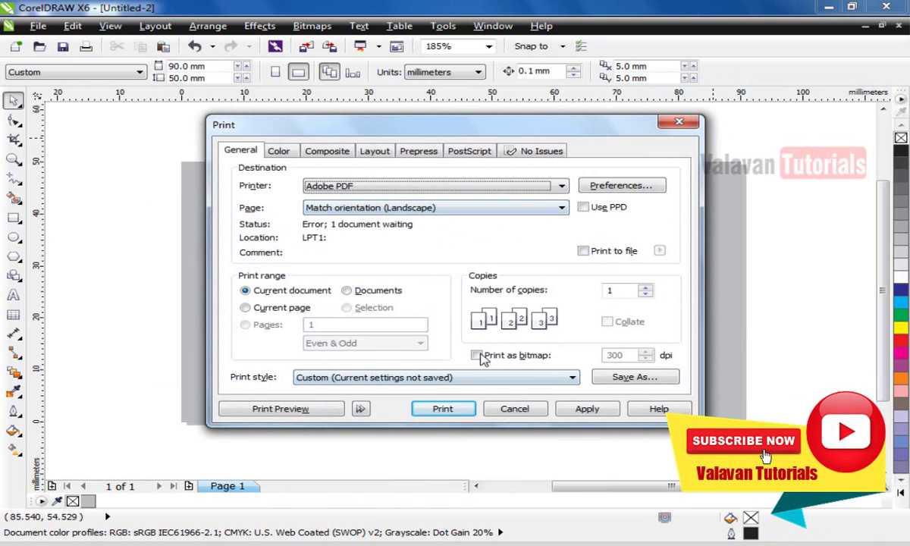
# - Open the print preview of the card document and switch to editing the imposition layout
pyautogui.moveTo(448, 133); pyautogui.dragTo(430, 131)
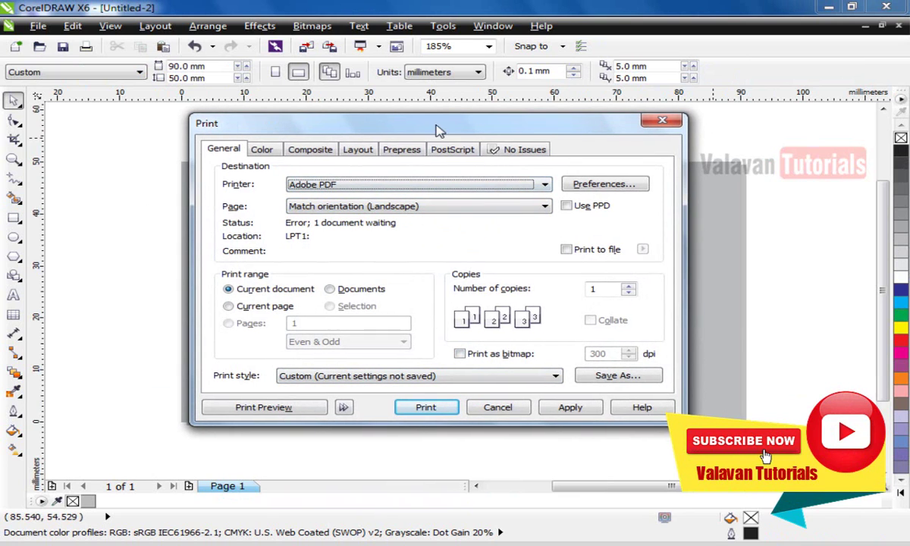
pyautogui.click(272, 409)
pyautogui.click(464, 280)
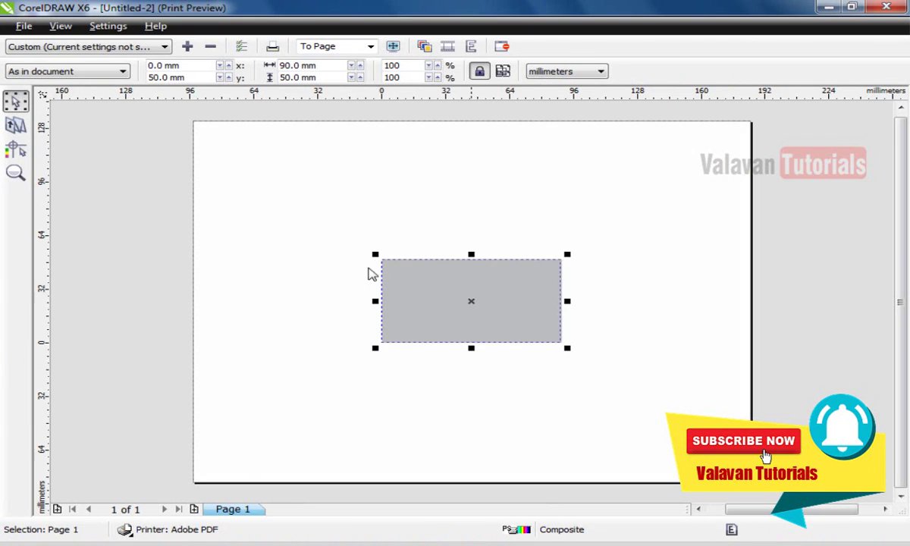
pyautogui.click(15, 125)
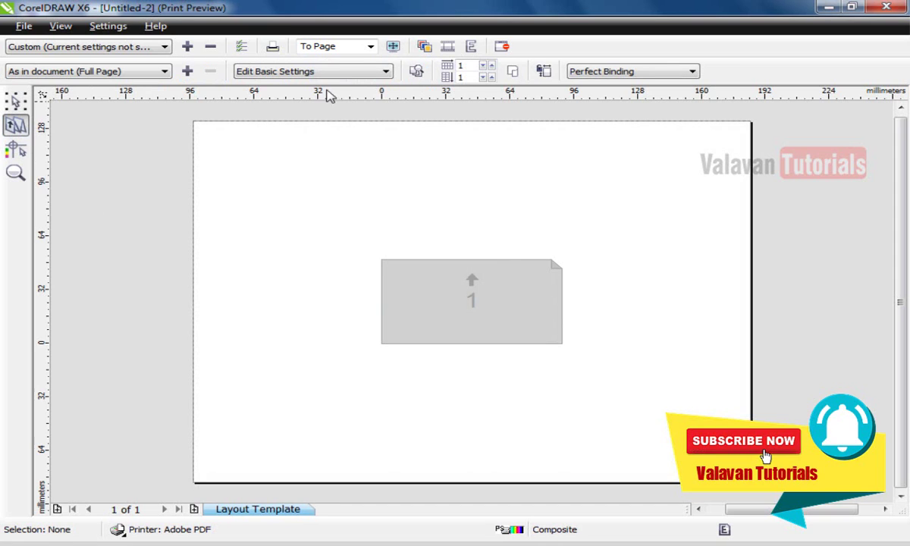
# - Set the imposition layout to 5 cards across and 5 cards down
pyautogui.click(492, 66)
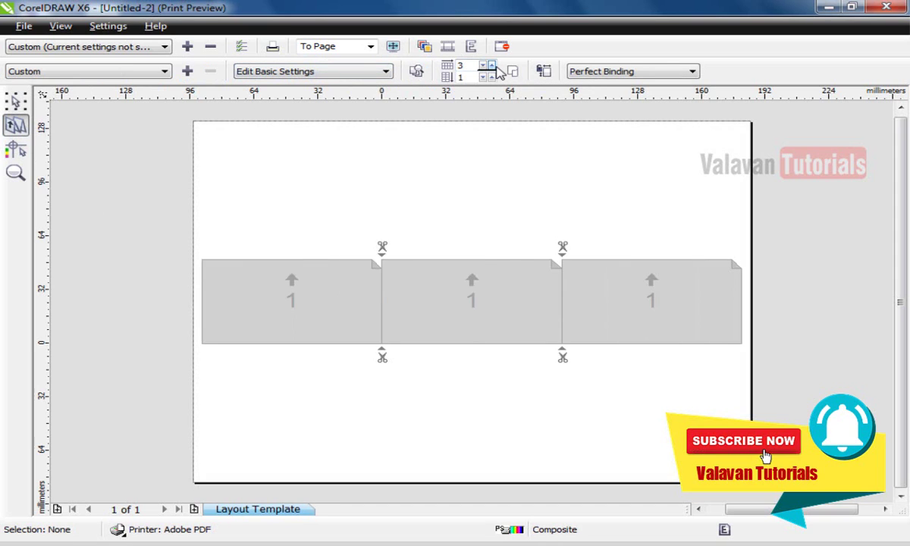
pyautogui.click(493, 66)
pyautogui.click(491, 77)
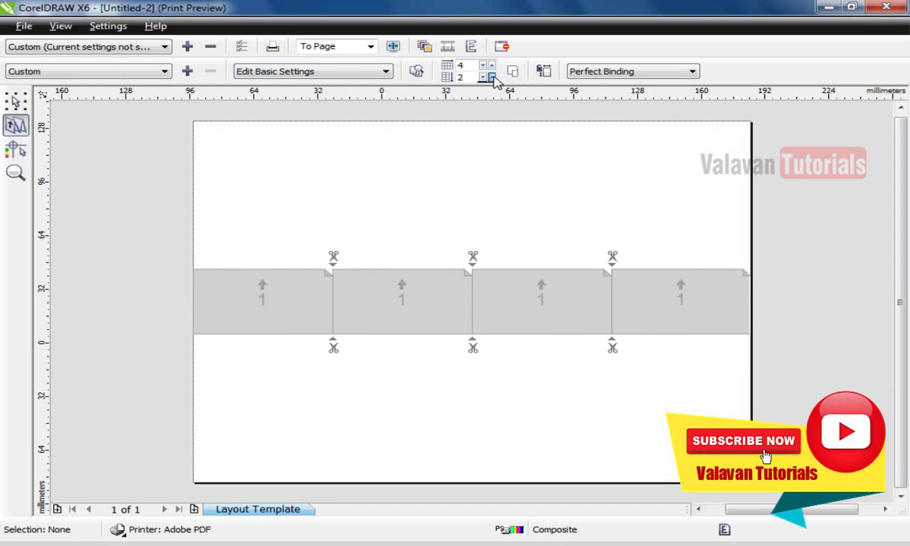
pyautogui.click(491, 77)
pyautogui.click(491, 77)
pyautogui.click(491, 77)
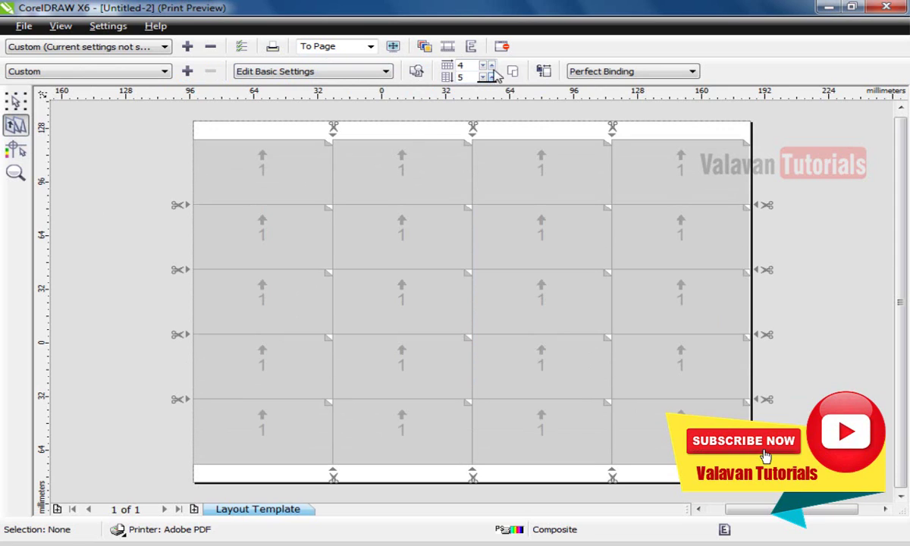
pyautogui.click(491, 66)
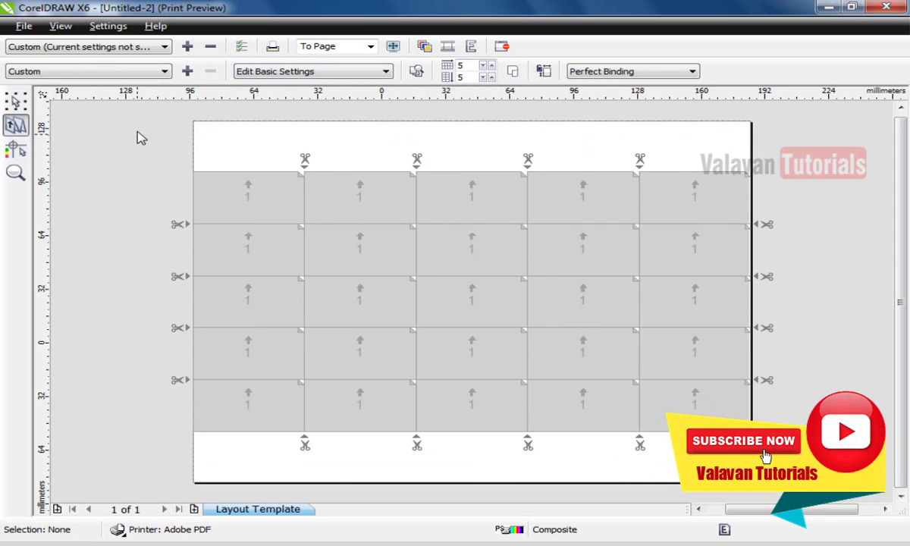
# - Open the Adobe PDF printer's preferences from the print options and bring up its advanced paper and quality options
pyautogui.click(241, 46)
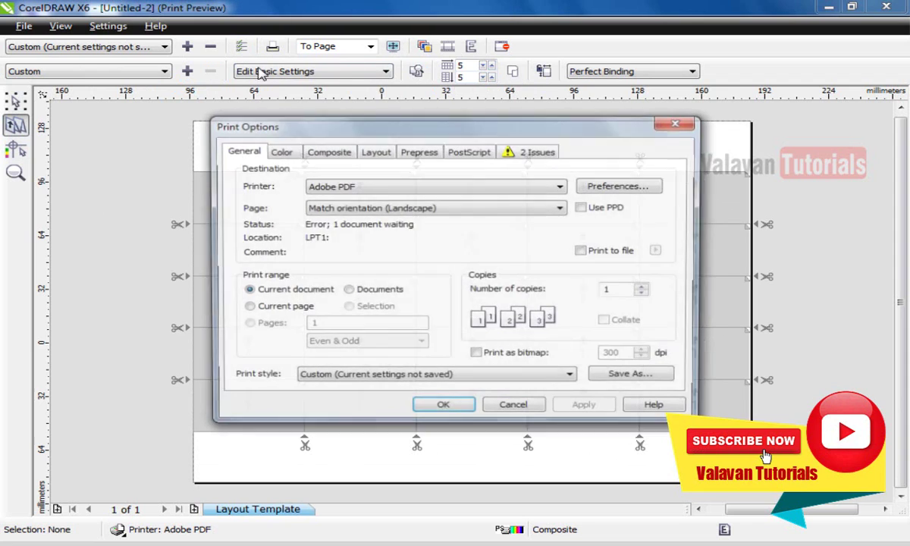
pyautogui.click(647, 189)
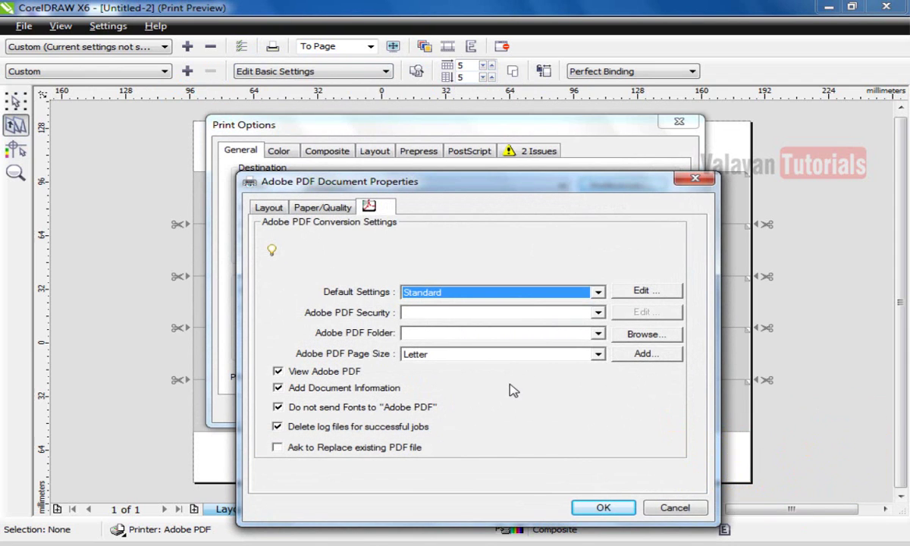
pyautogui.click(302, 203)
pyautogui.click(270, 208)
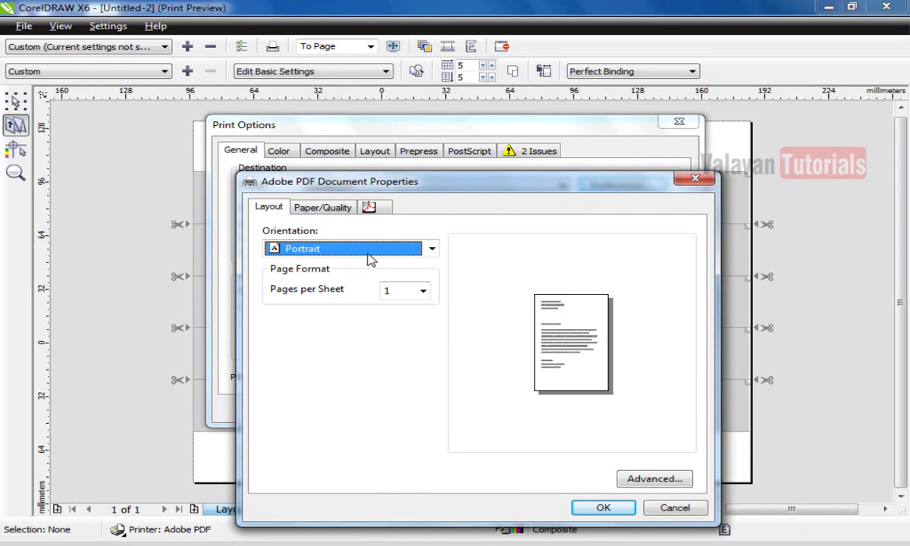
pyautogui.click(328, 208)
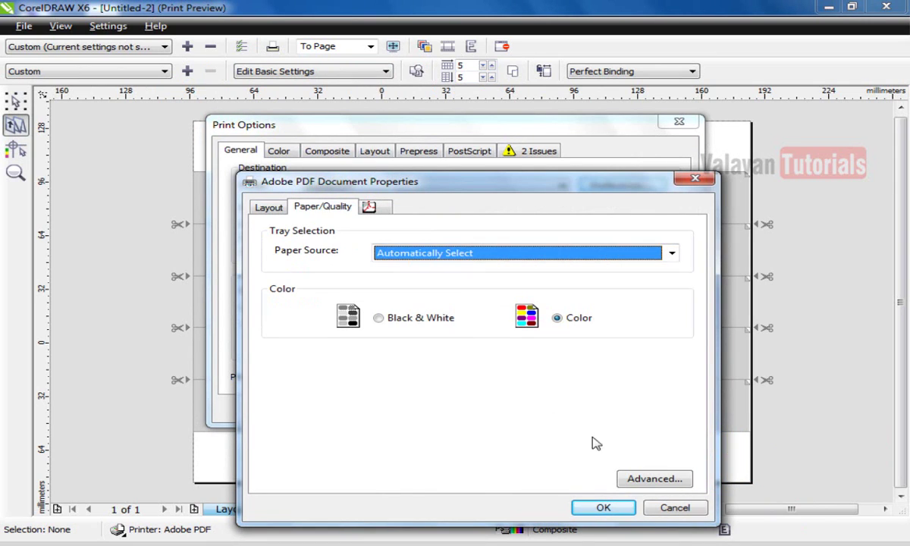
pyautogui.click(652, 479)
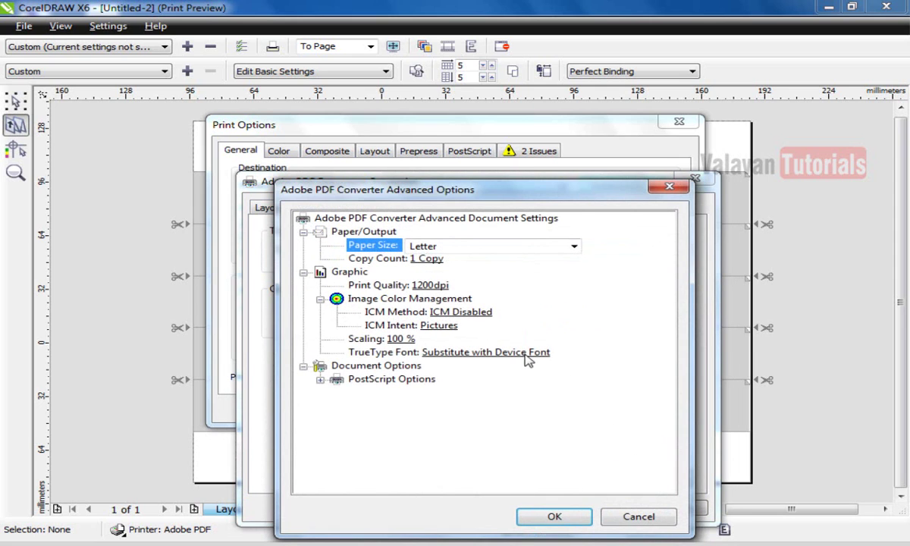
# - Set the Adobe PDF paper size to A3 and apply the print options
pyautogui.click(497, 250)
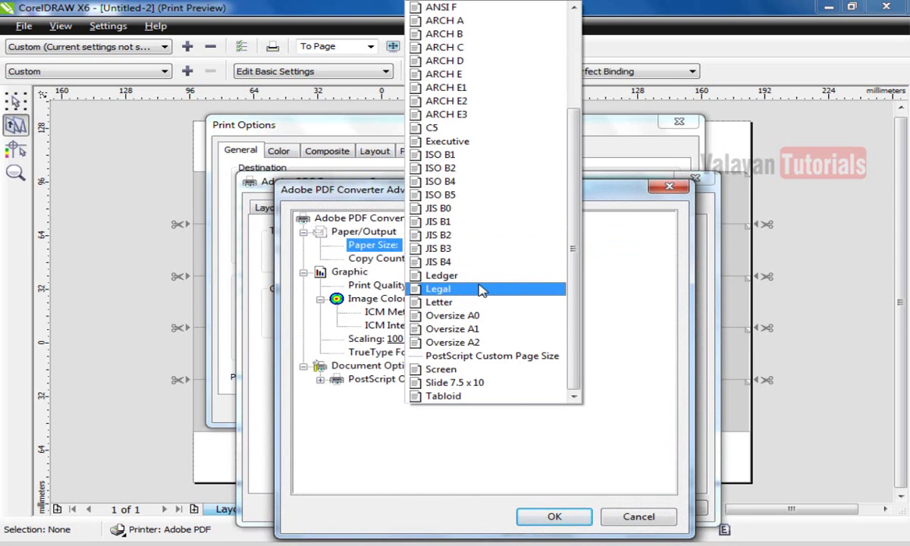
pyautogui.click(585, 275)
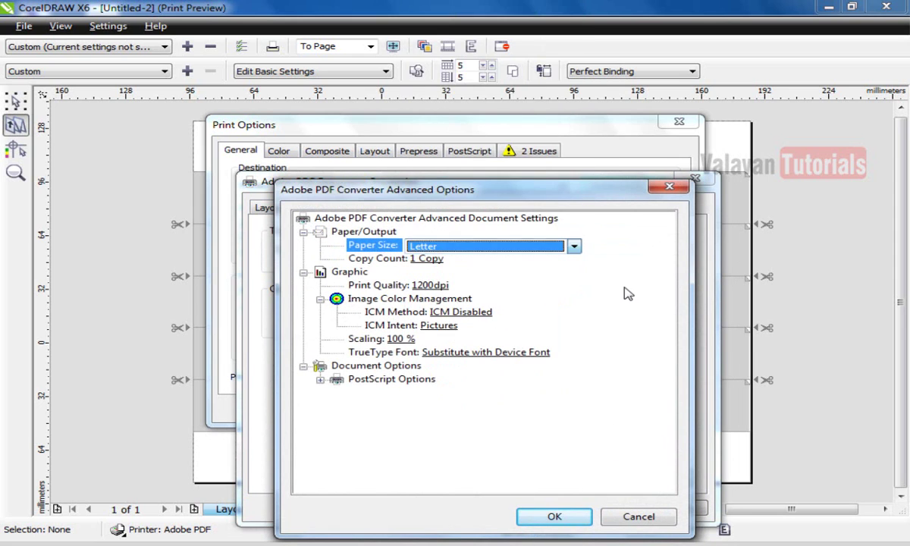
pyautogui.click(487, 252)
pyautogui.scroll(3, 463, 275)
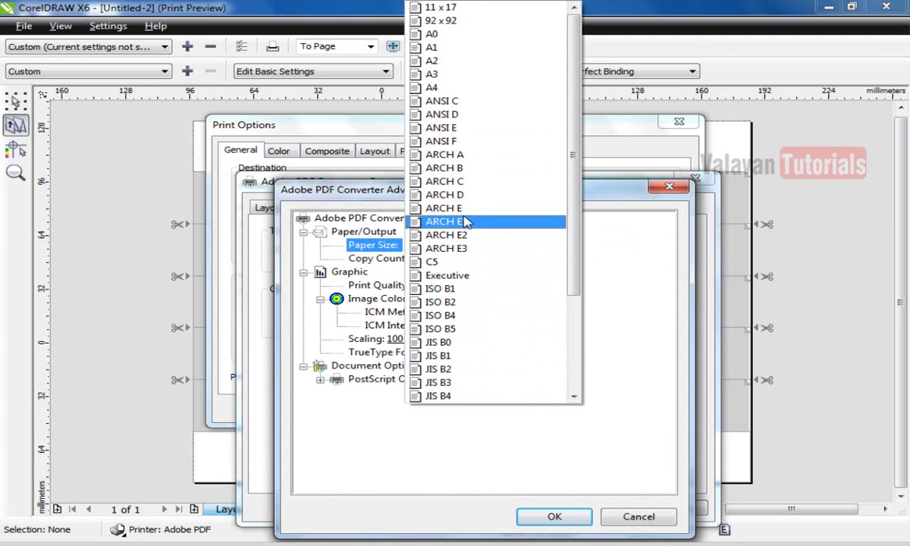
pyautogui.click(455, 74)
pyautogui.click(552, 515)
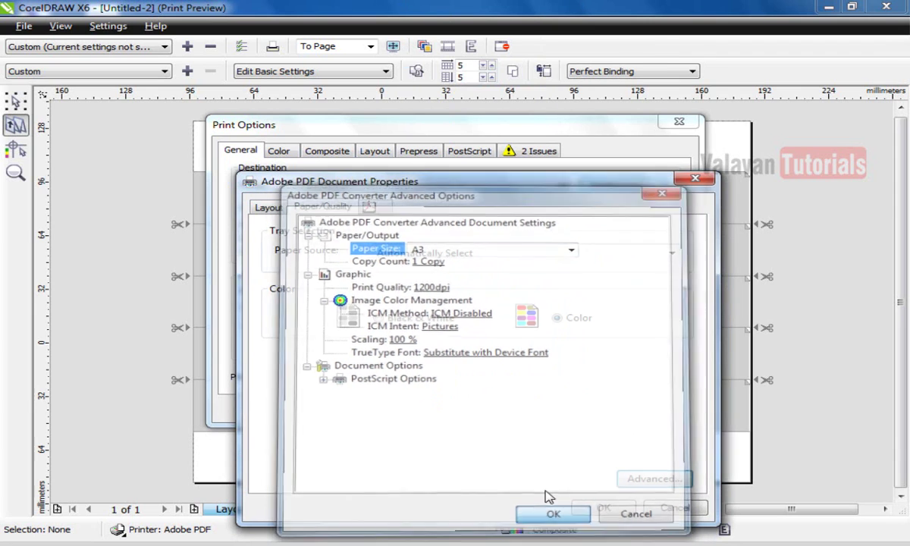
pyautogui.click(608, 506)
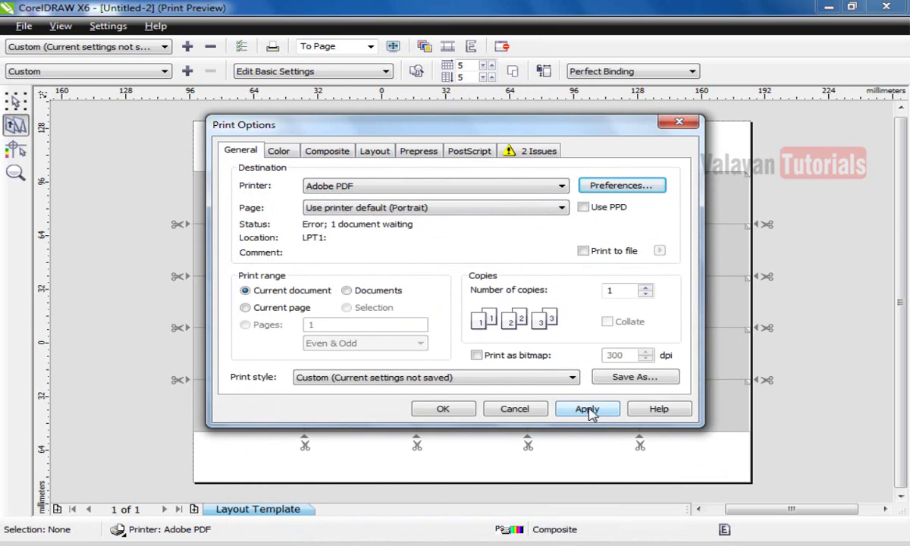
pyautogui.click(588, 411)
pyautogui.click(465, 409)
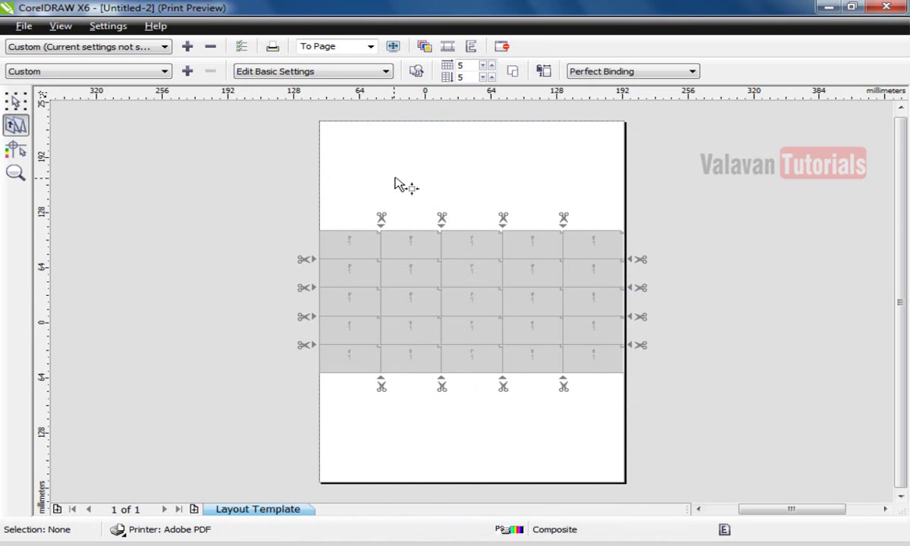
# - Try 7 rows in the imposition layout, and reduce the rows to 2
pyautogui.click(492, 78)
pyautogui.click(492, 78)
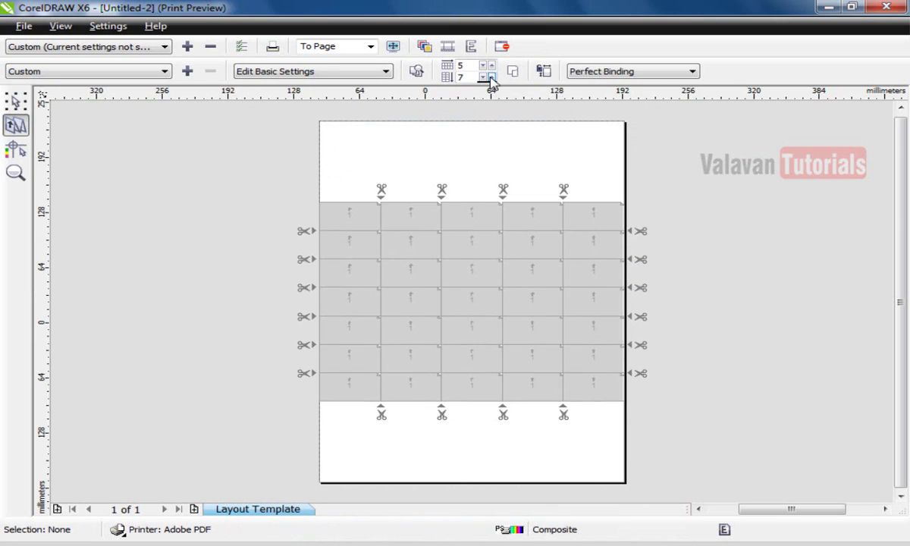
pyautogui.click(483, 78)
pyautogui.click(482, 78)
pyautogui.click(483, 78)
pyautogui.click(483, 78)
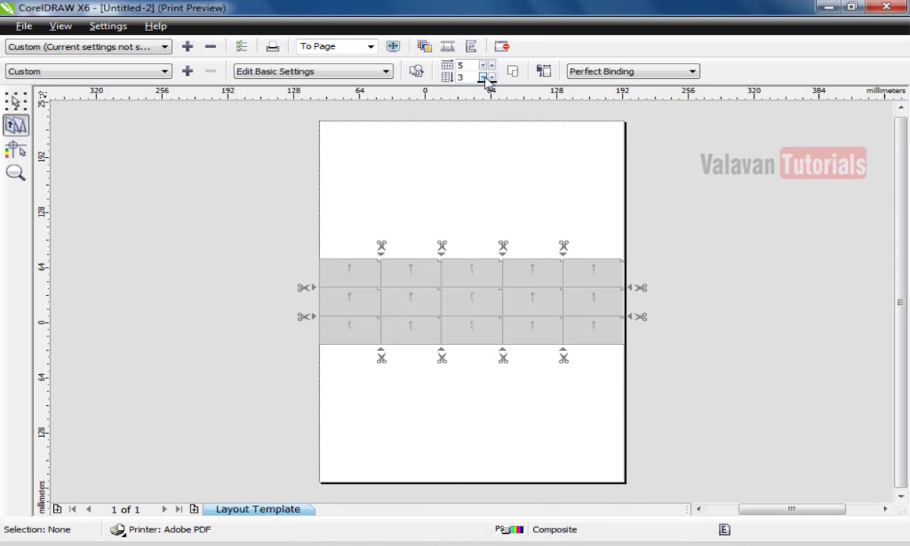
pyautogui.click(483, 78)
# - Set the imposition layout to 3 cards across
pyautogui.click(491, 66)
pyautogui.click(491, 65)
pyautogui.click(483, 65)
pyautogui.click(483, 66)
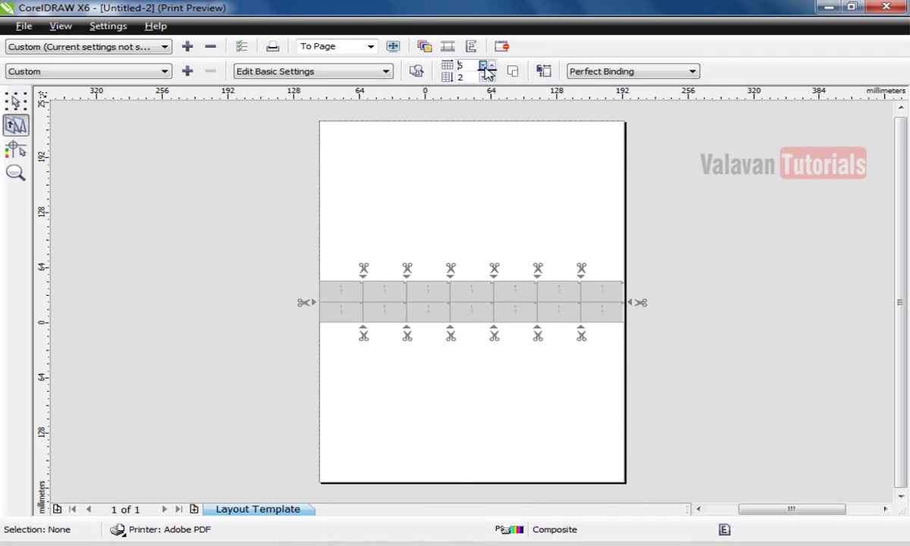
pyautogui.click(483, 65)
pyautogui.click(482, 65)
pyautogui.click(483, 65)
pyautogui.click(491, 65)
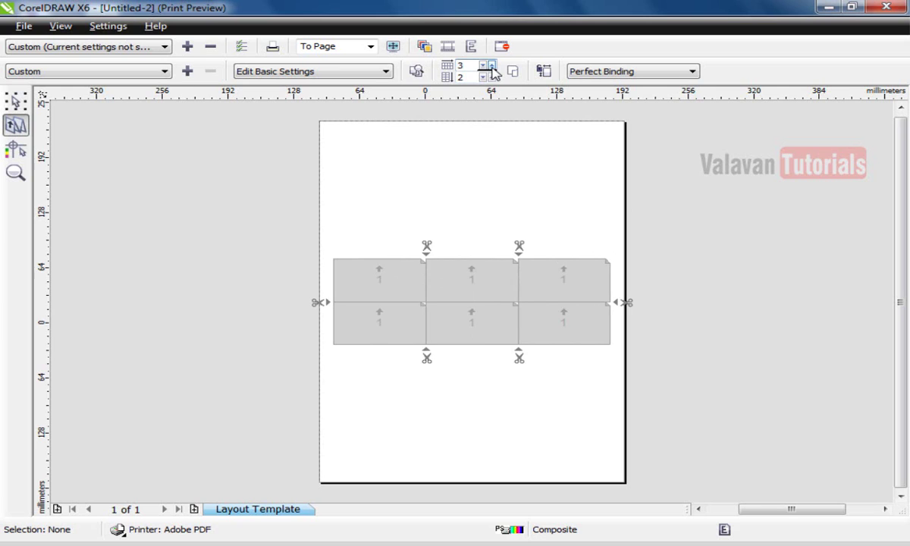
# - Set the imposition layout to 8 cards down to fill the height of the A3 sheet
pyautogui.click(492, 77)
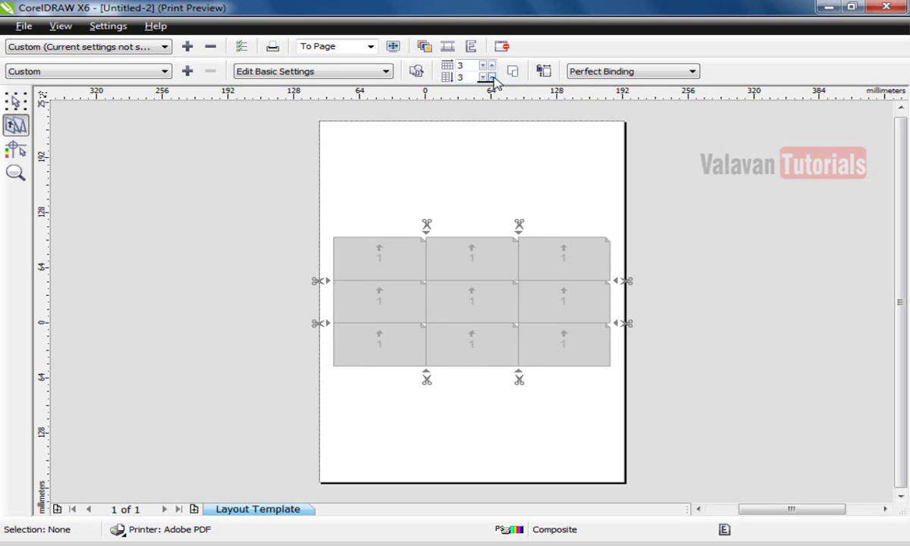
pyautogui.click(491, 77)
pyautogui.click(492, 77)
pyautogui.click(492, 77)
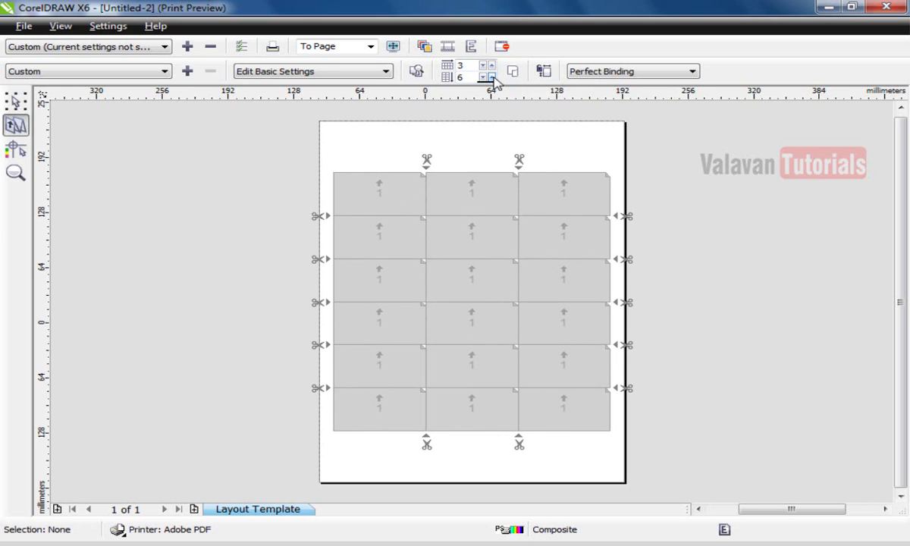
pyautogui.click(491, 77)
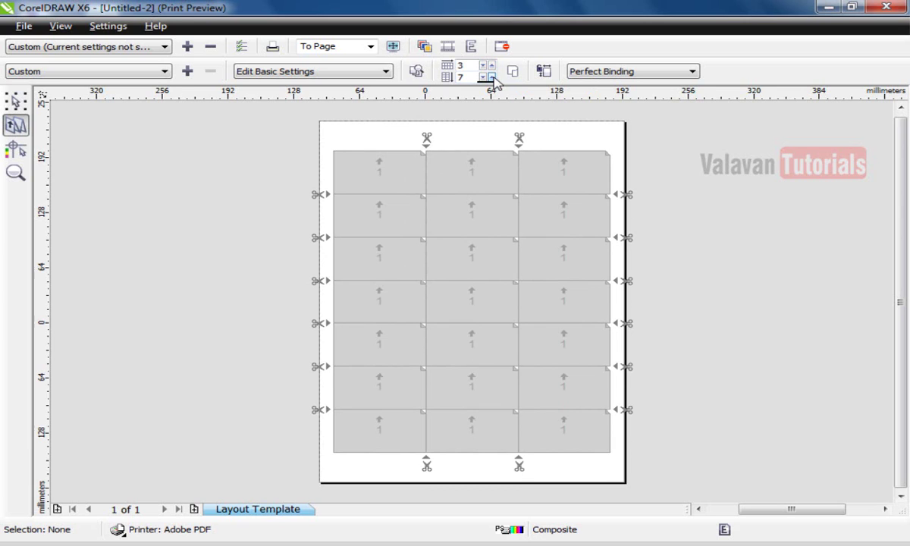
pyautogui.click(492, 77)
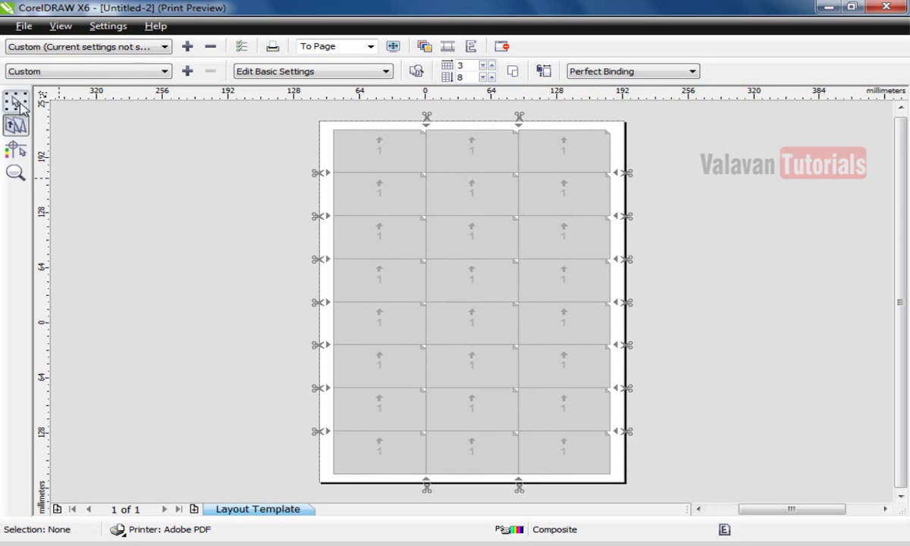
# - Check the tiled cards on the sheet, close the print preview and leave the print settings without printing
pyautogui.click(18, 104)
pyautogui.click(372, 156)
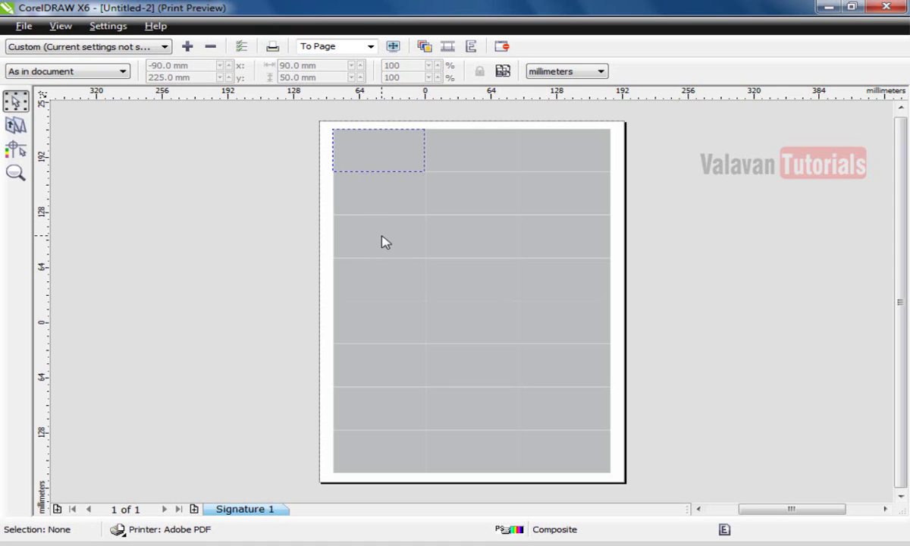
pyautogui.click(501, 47)
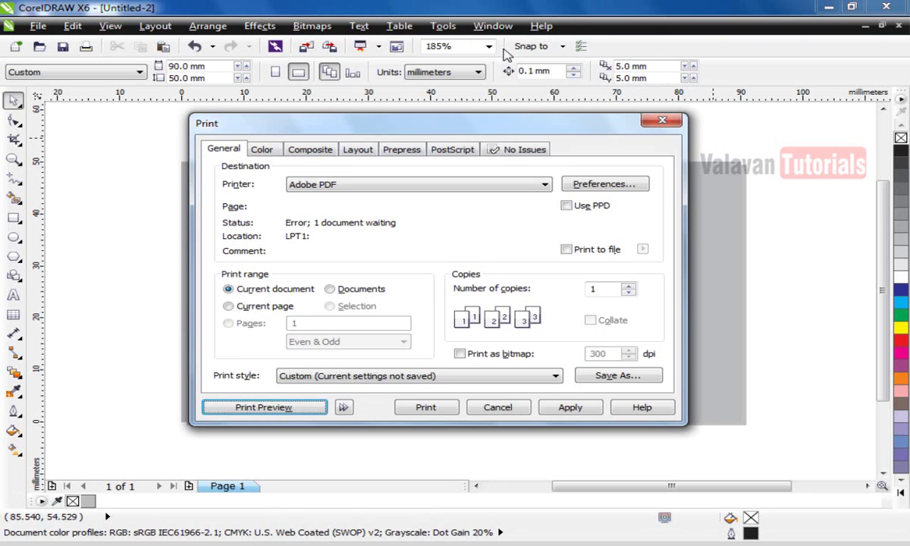
pyautogui.click(499, 408)
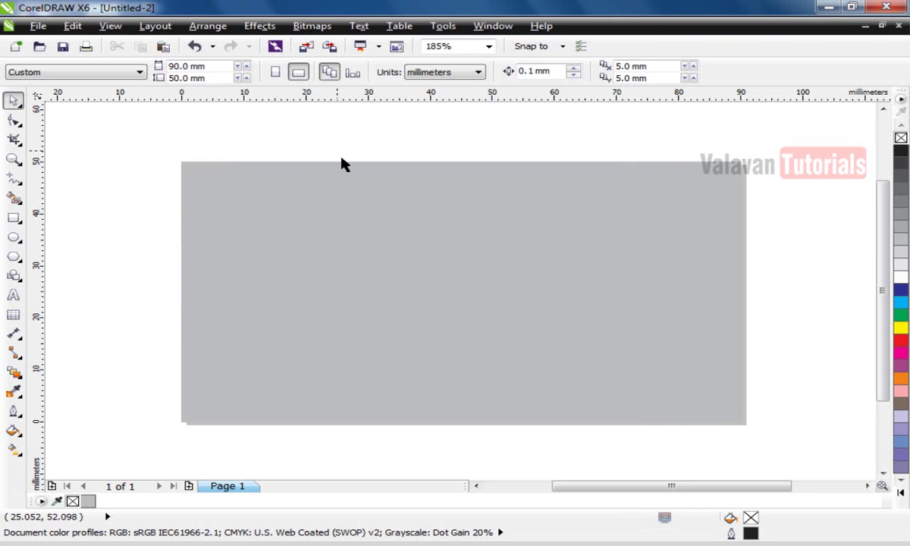